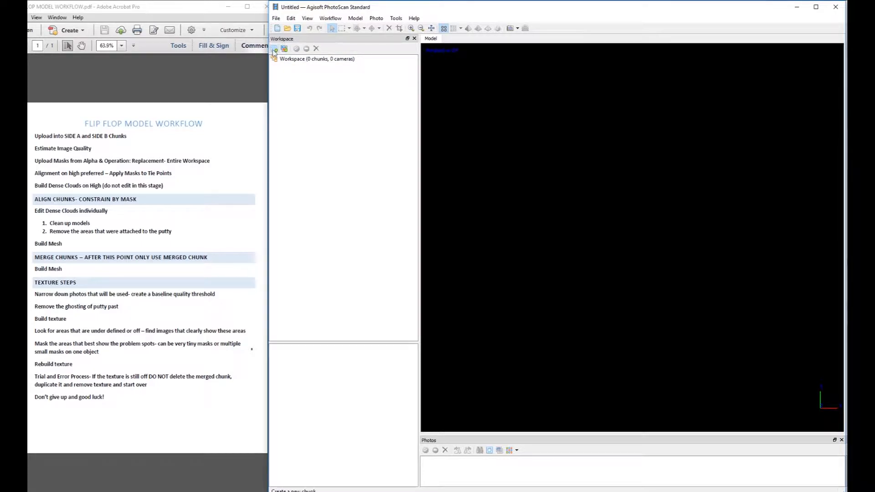
Add two chunks to the empty workspace and rename Chunk 2 as Side A
click(275, 51)
click(275, 50)
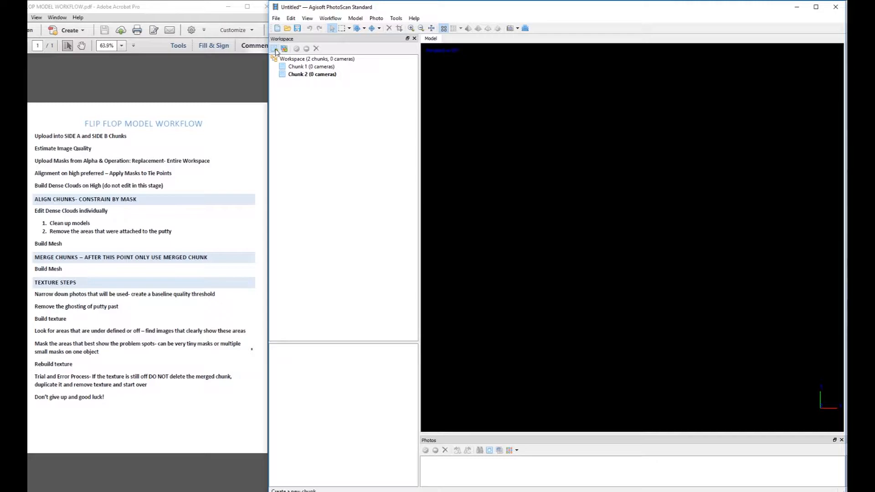
click(293, 74)
right_click(293, 74)
click(293, 74)
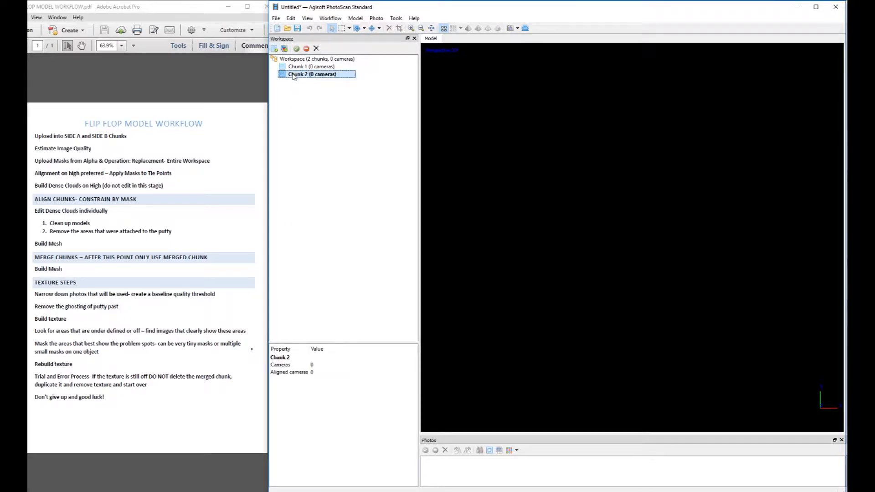
right_click(304, 75)
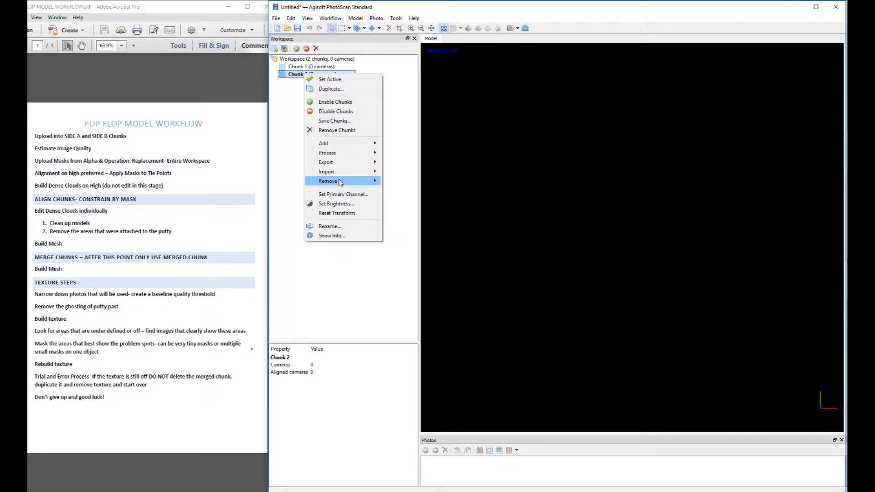
click(324, 228)
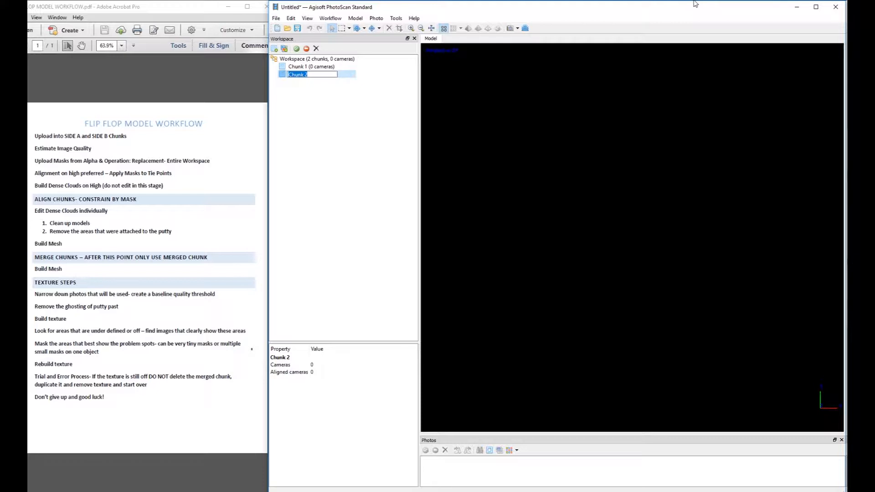
text(Side A)
Rename Chunk 1 as Side B
click(297, 68)
right_click(297, 67)
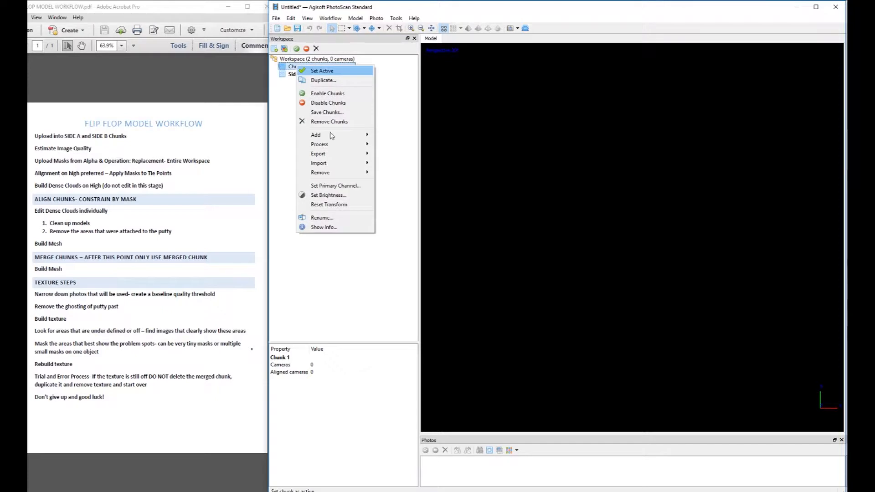
click(361, 219)
text(Side B)
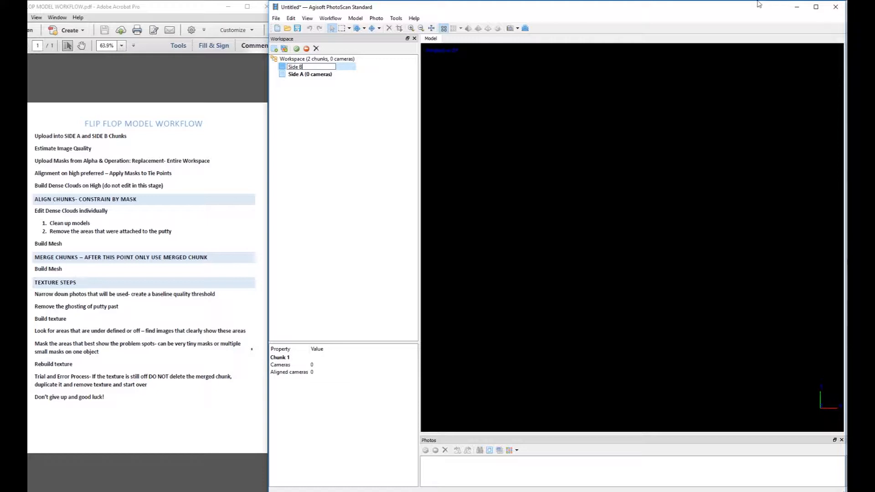
click(387, 114)
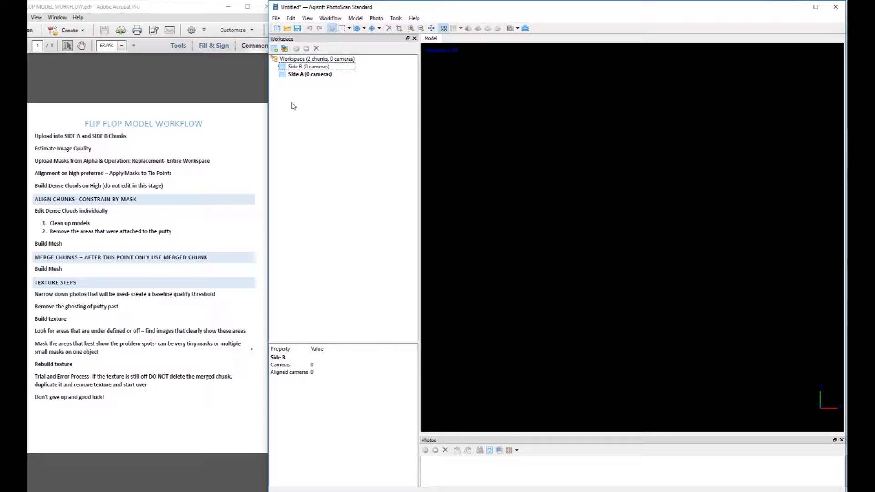
Make the Side B chunk active and load all photos from the Side B folder of Masked Images into it
double_click(326, 67)
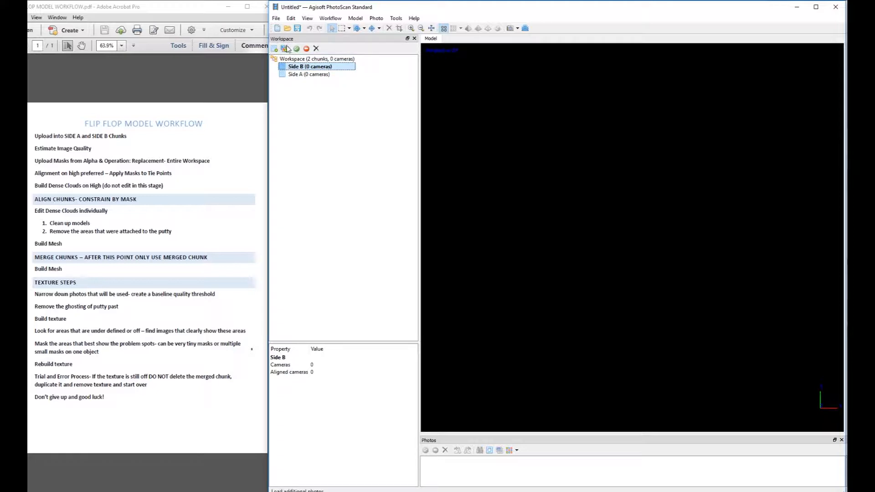
click(284, 50)
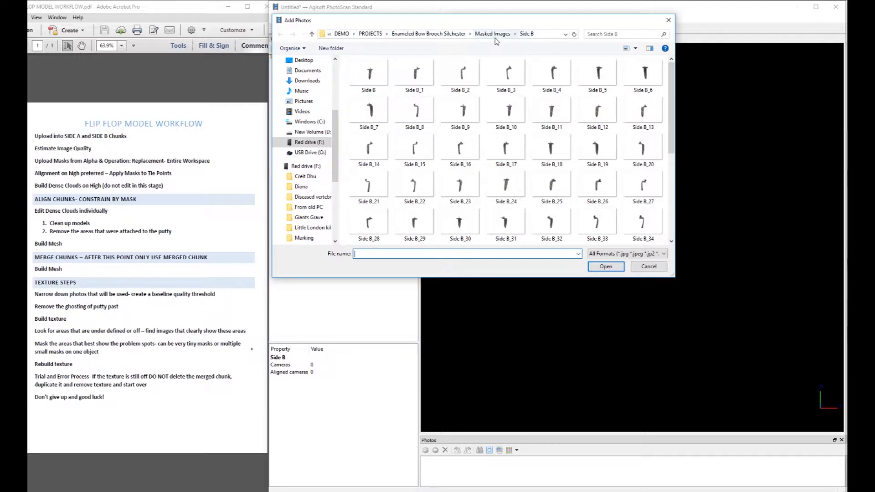
click(524, 35)
click(357, 85)
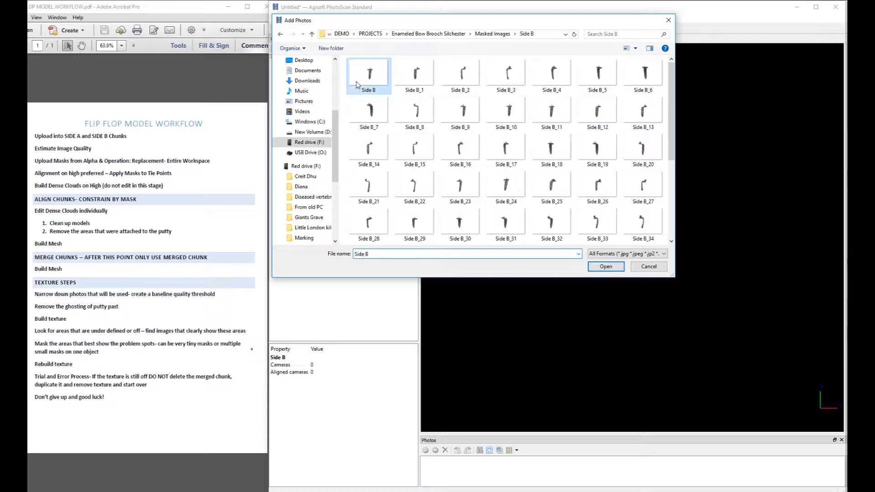
key(ctrl+a)
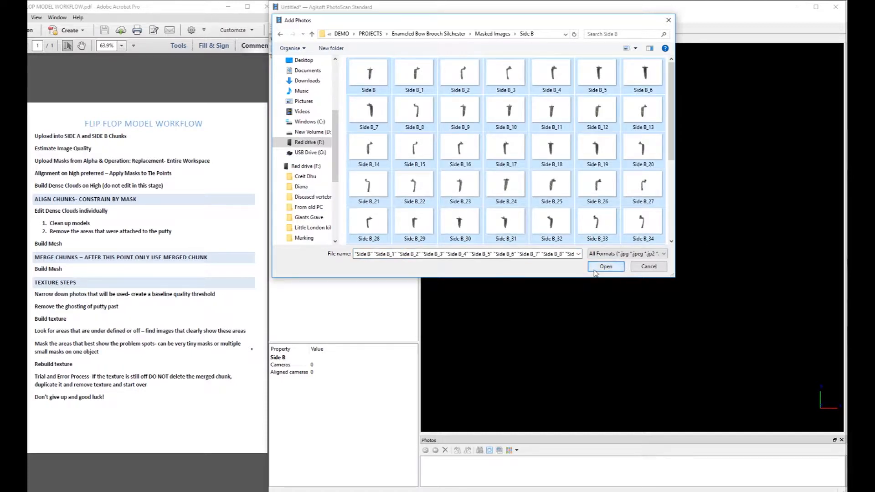
click(610, 267)
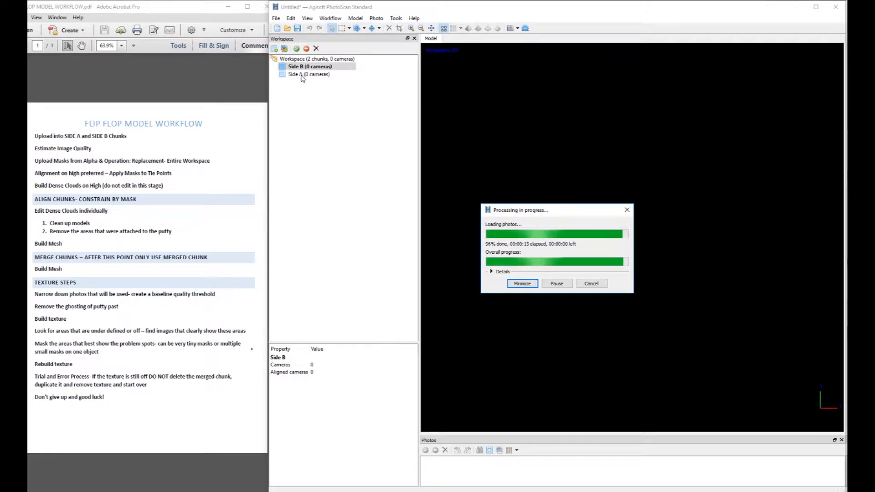
Make the Side A chunk active and load all photos from the Side A folder of Masked Images into it
click(302, 75)
double_click(302, 75)
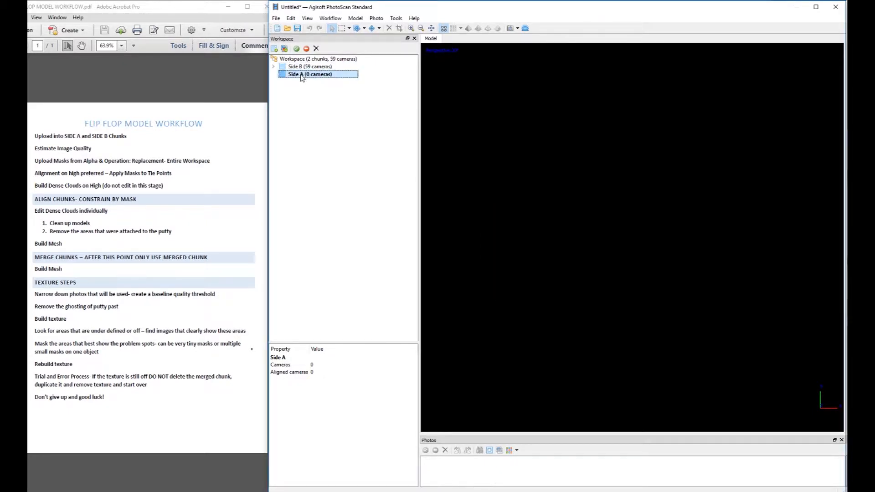
right_click(301, 78)
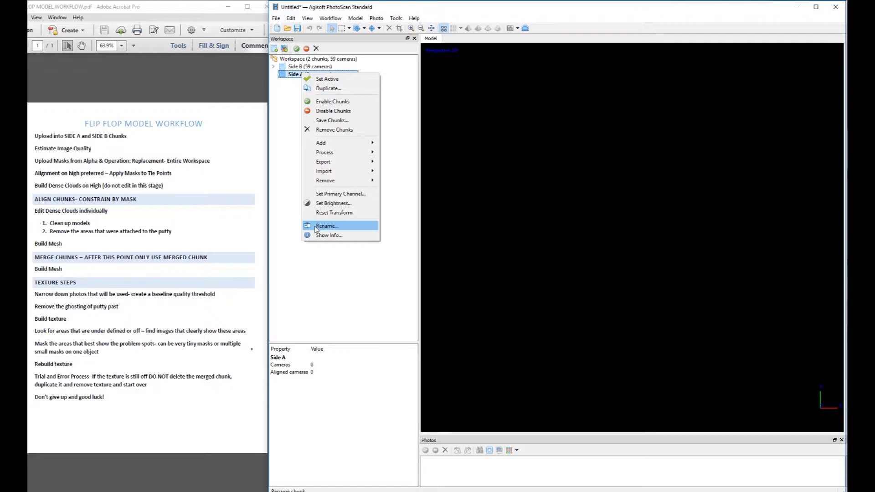
click(328, 229)
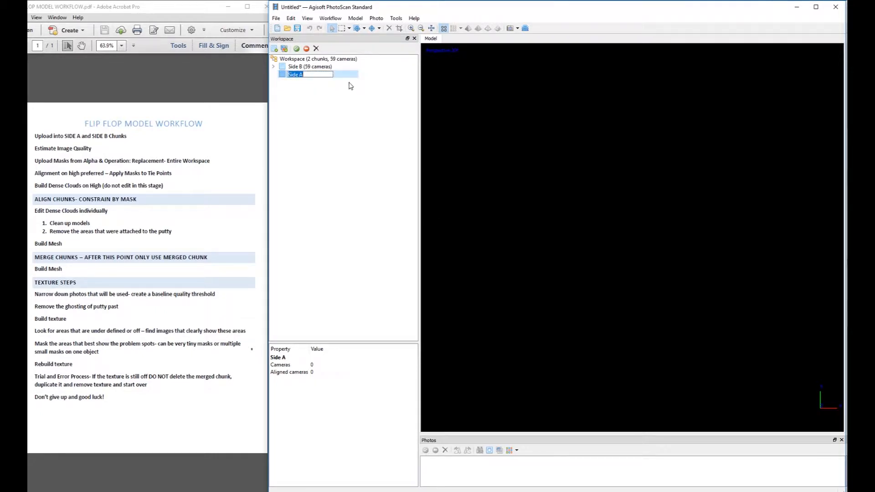
click(284, 48)
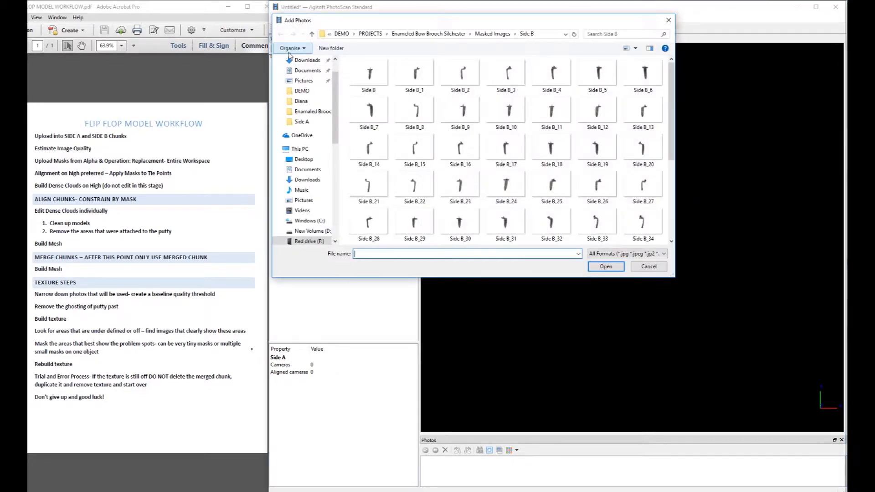
click(495, 34)
double_click(364, 74)
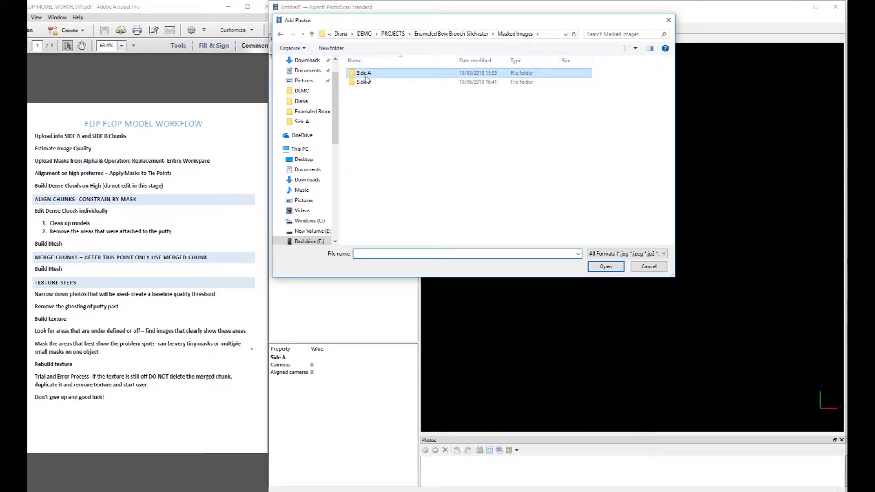
click(369, 77)
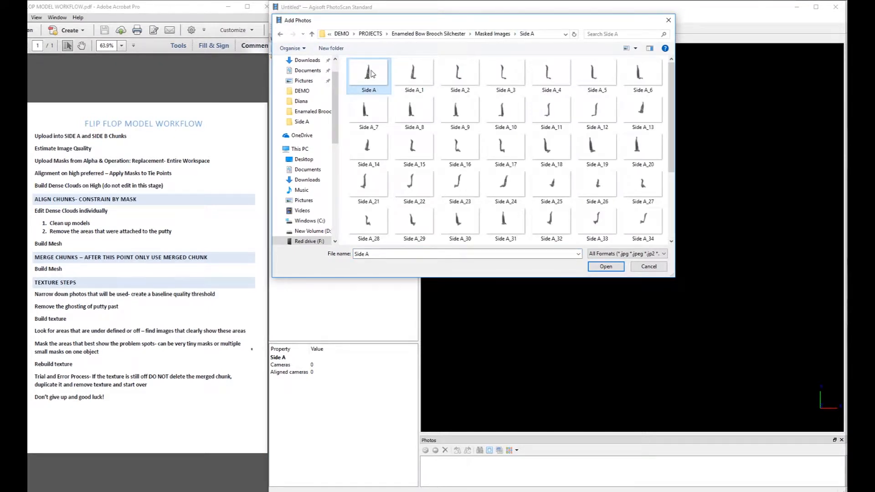
key(ctrl+a)
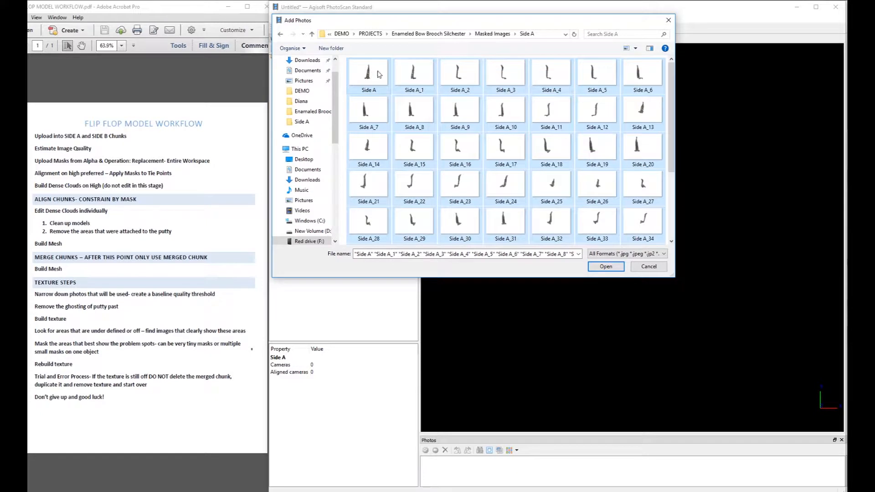
click(612, 267)
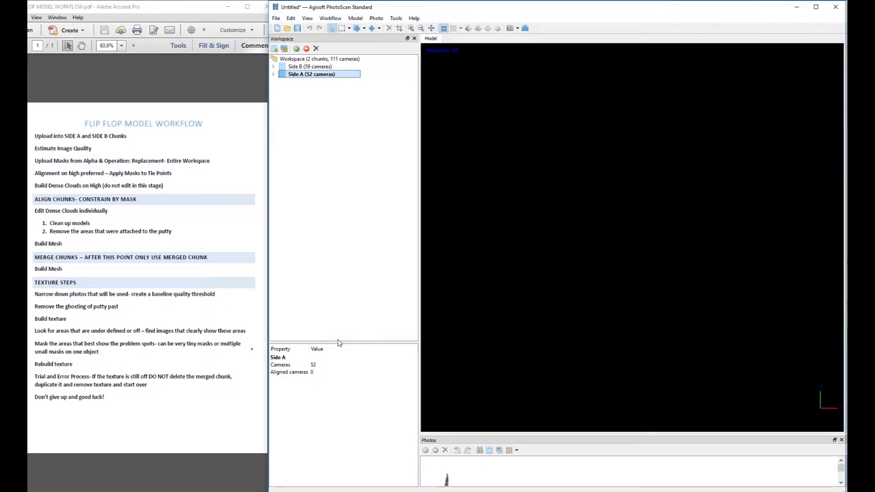
Collapse the chunk property area, enlarge the photo listing to fill the model area, and show the photos in Details view
drag(349, 343, 351, 483)
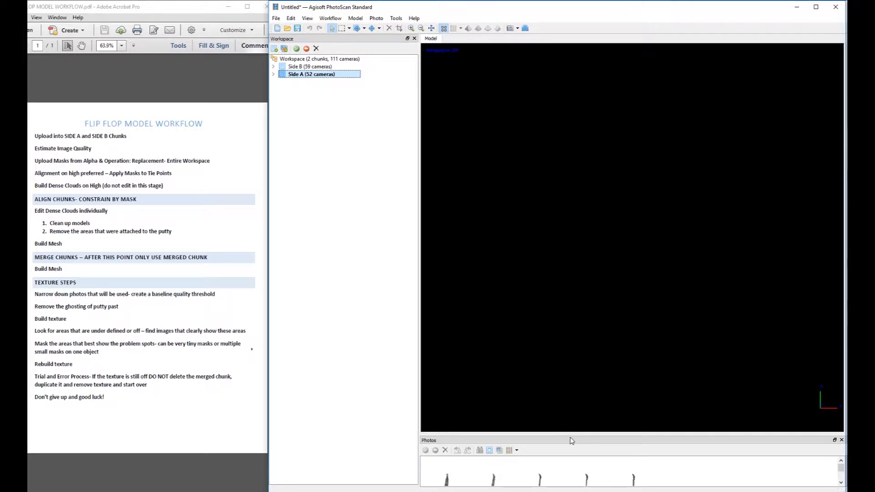
drag(569, 434, 773, 44)
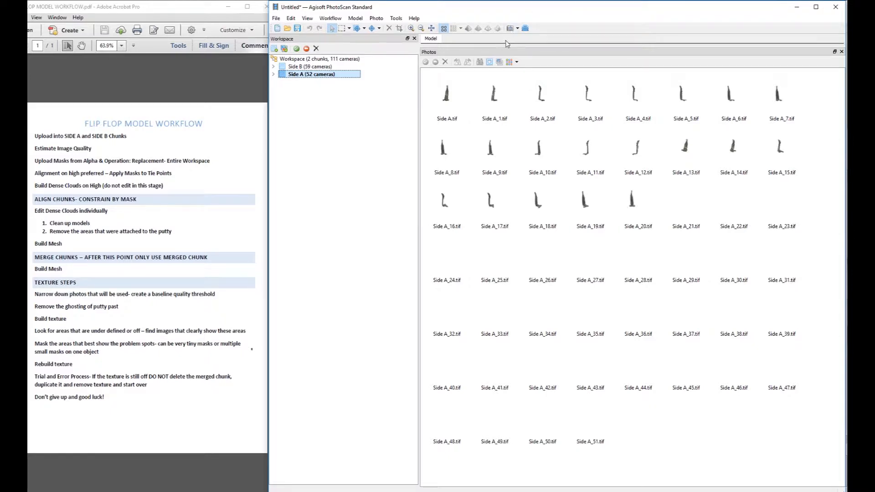
mouse_move(508, 46)
mouse_down()
mouse_move(507, 64)
mouse_move(511, 39)
mouse_up()
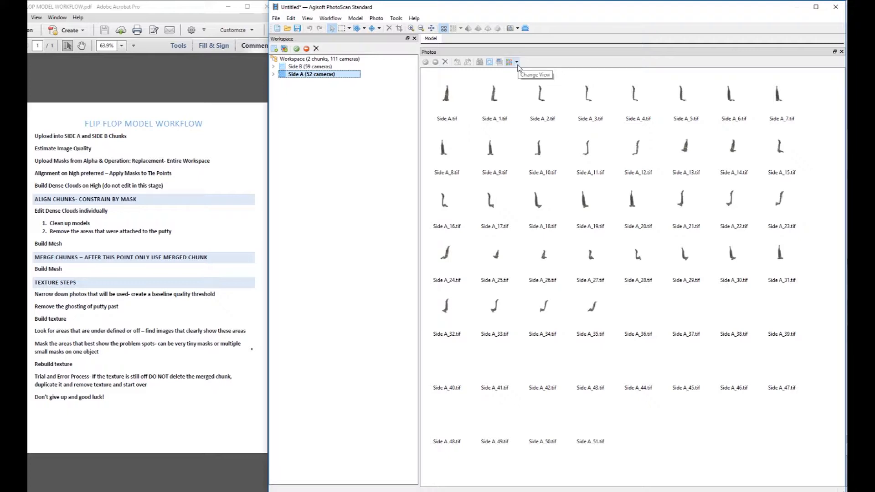
click(517, 64)
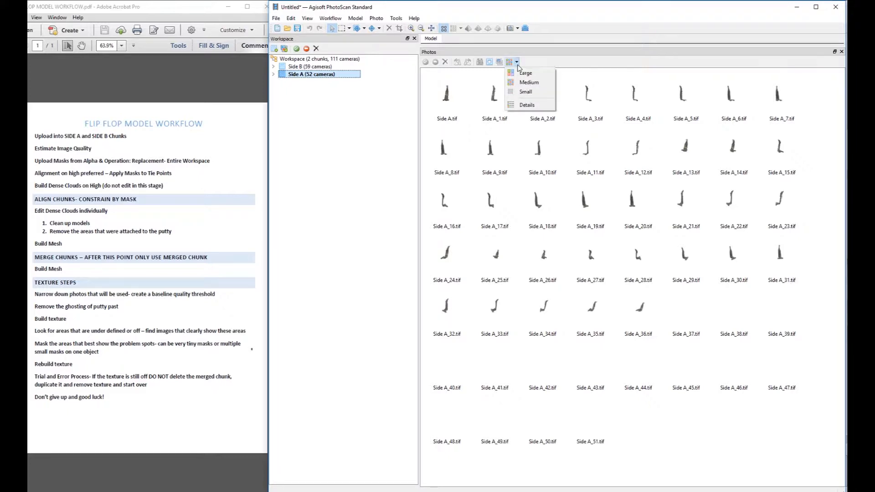
click(511, 106)
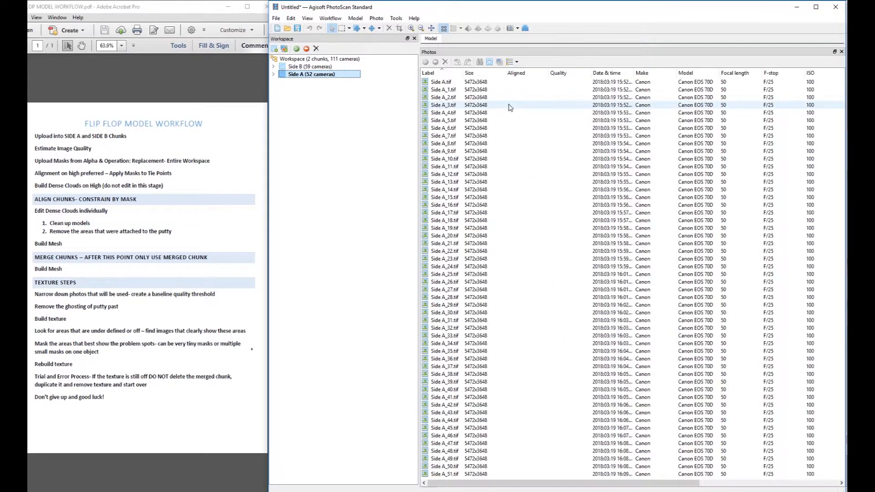
Estimate the image quality of the photos, applied to the entire workspace
right_click(555, 83)
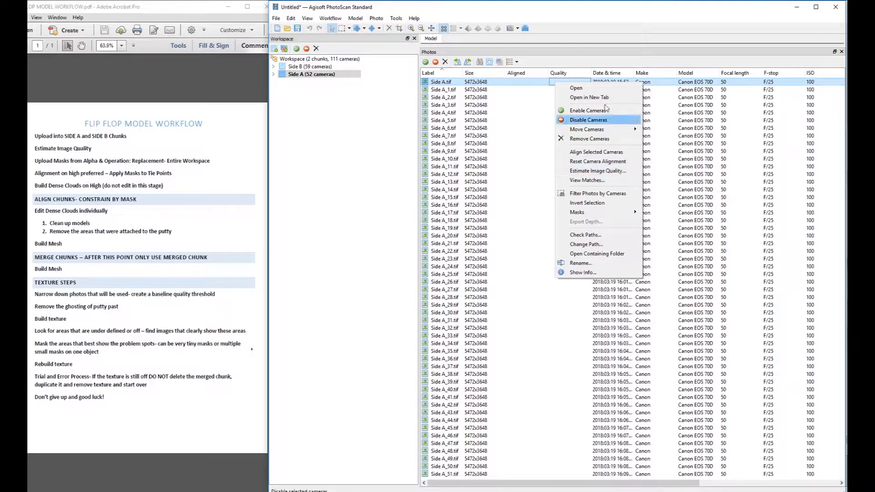
click(588, 171)
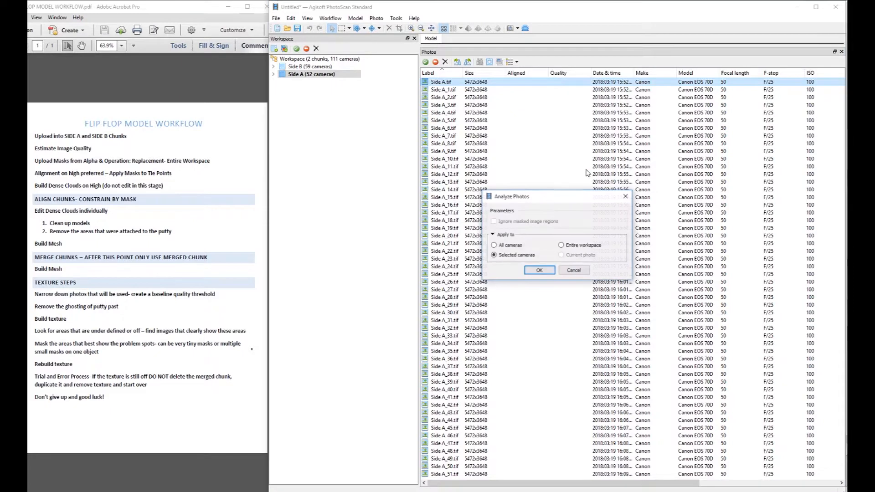
click(563, 245)
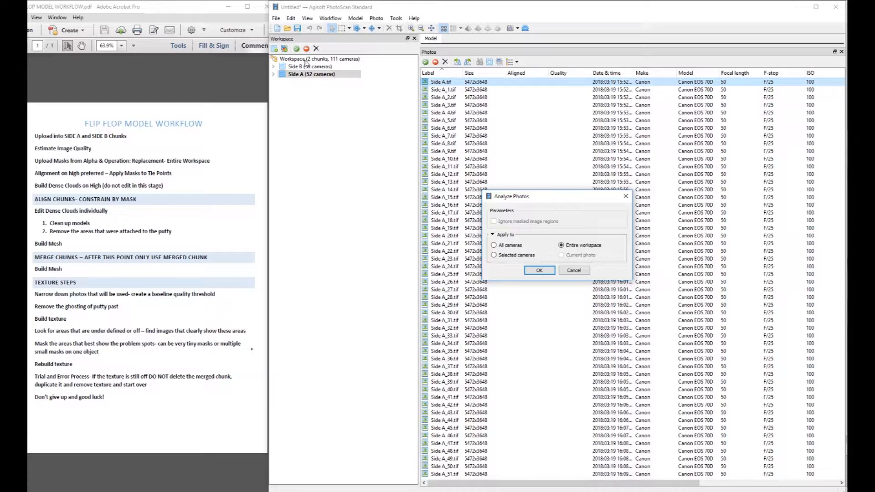
click(539, 270)
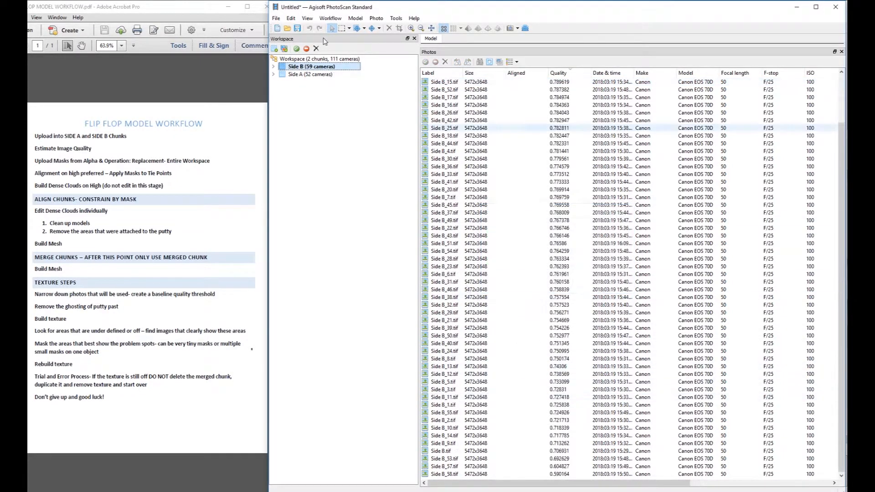
Examine the highest and lowest image quality scores of the Side A photos and the Side B photos
click(310, 74)
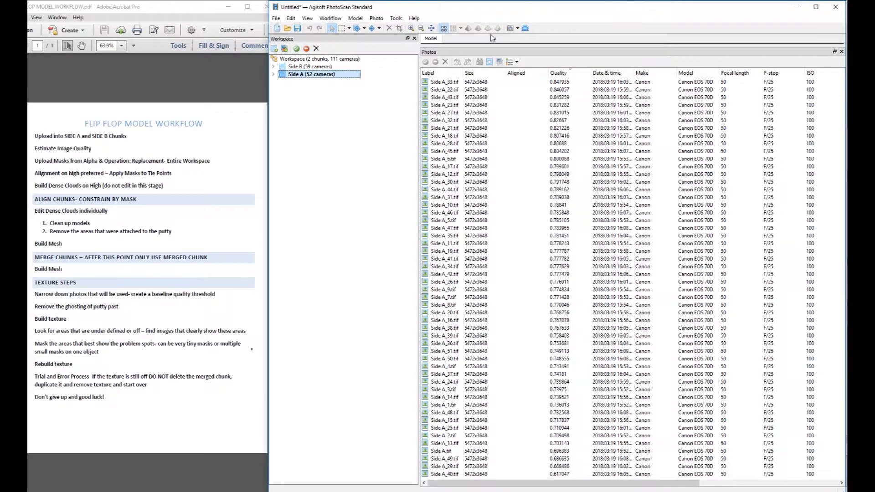
click(569, 83)
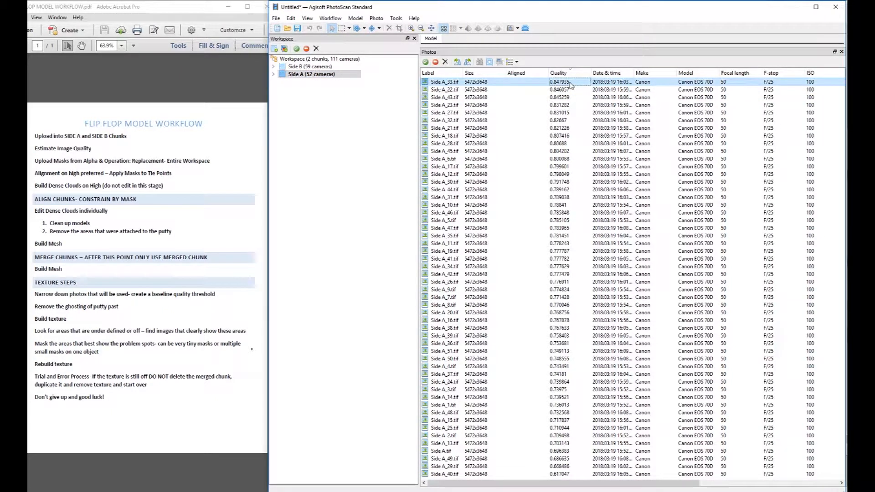
click(561, 475)
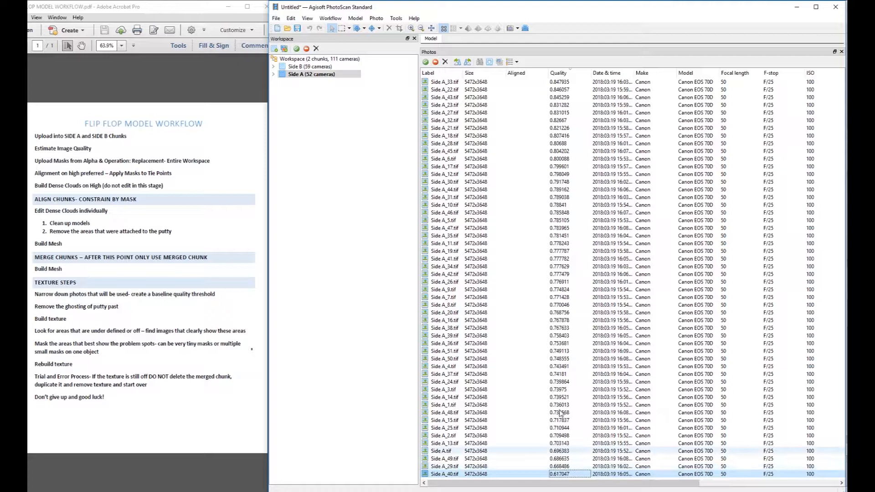
click(295, 66)
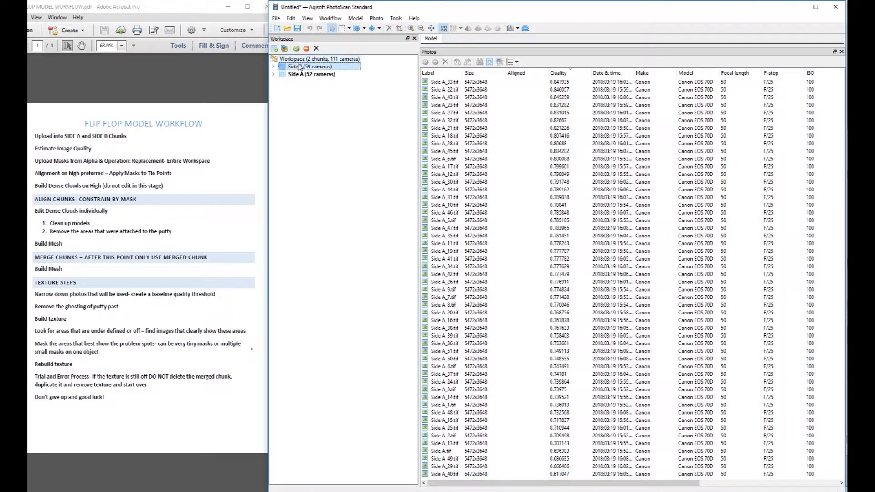
double_click(295, 67)
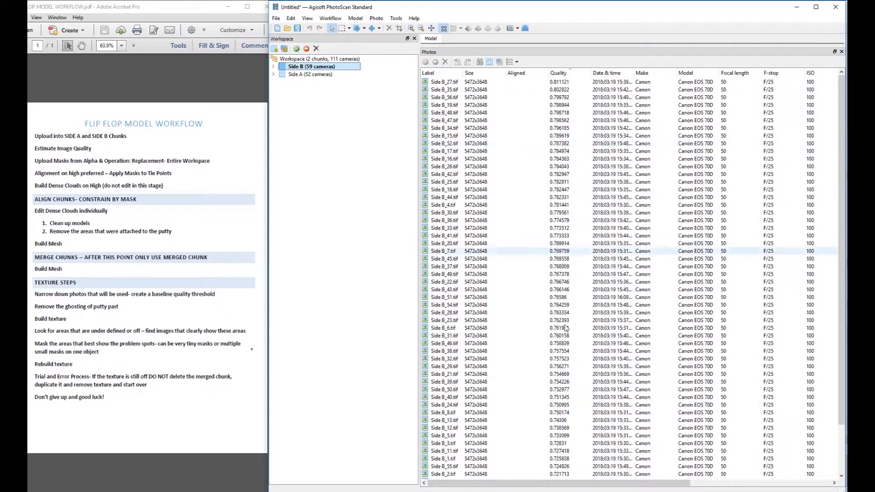
scroll(567, 477, down, 2)
scroll(566, 477, down, 1)
scroll(566, 477, up, 3)
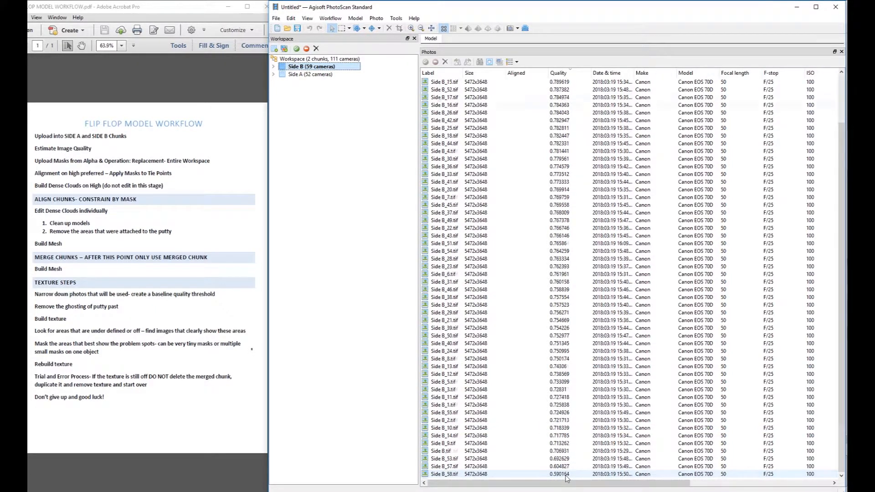
Import masks for the entire workspace using the From Alpha method and the Replacement operation
click(454, 83)
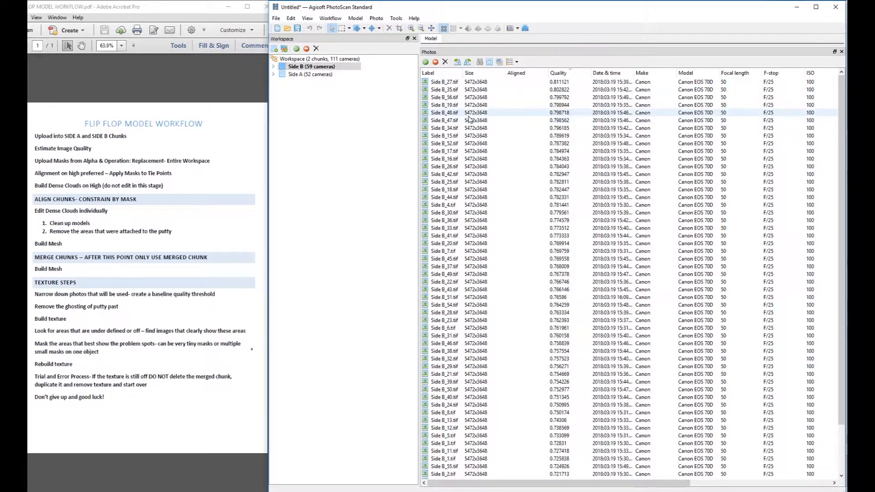
right_click(524, 83)
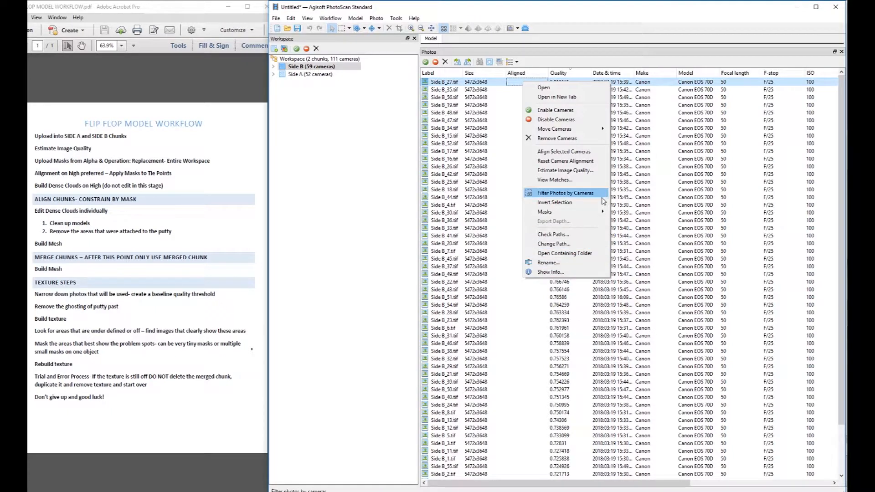
mouse_move(590, 216)
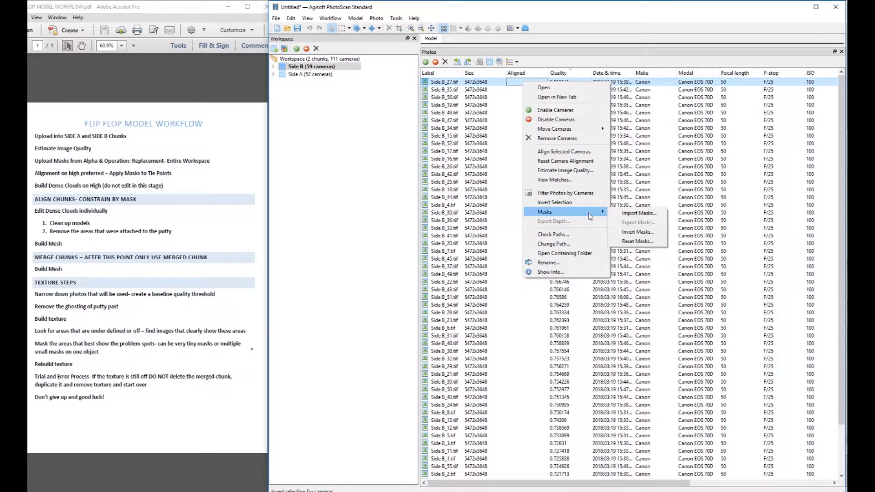
click(654, 214)
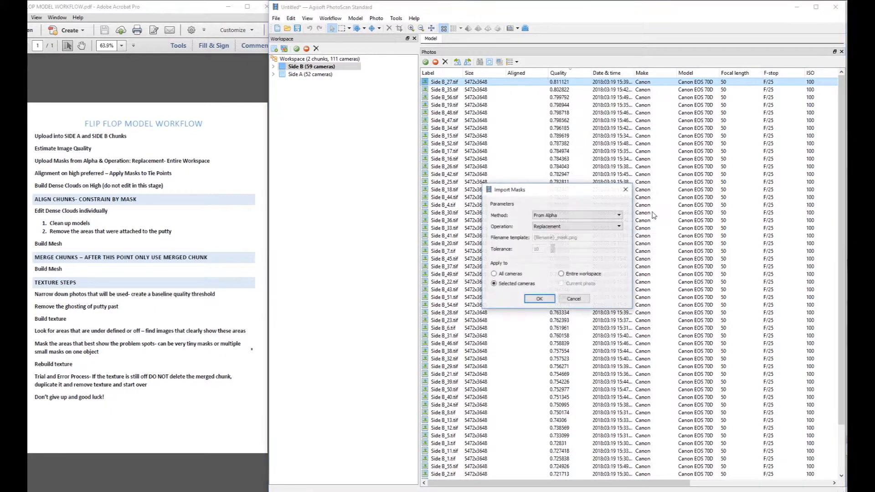
click(543, 215)
click(545, 221)
click(548, 227)
click(549, 232)
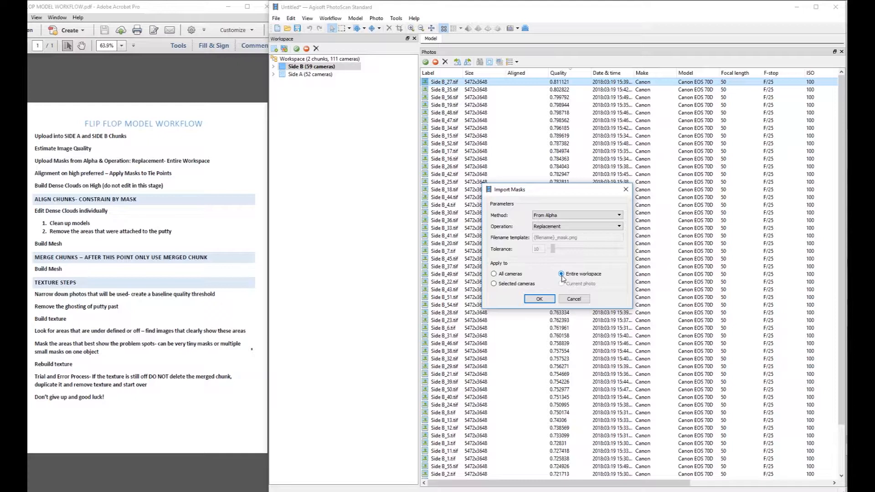
click(548, 300)
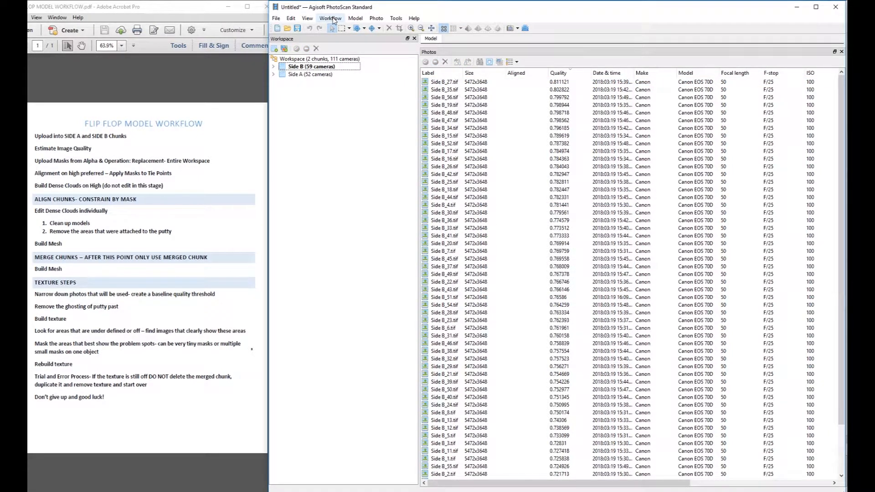
Start a batch process and set up an Align Photos job that applies to all chunks
click(331, 19)
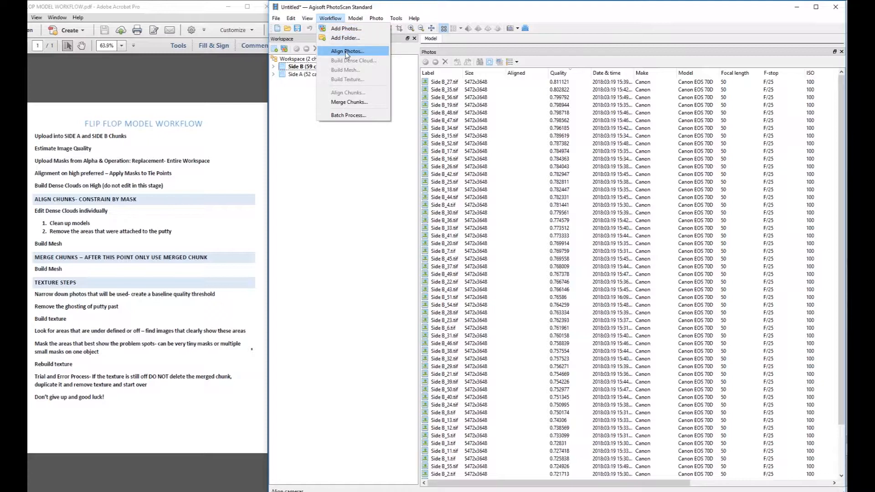
click(363, 116)
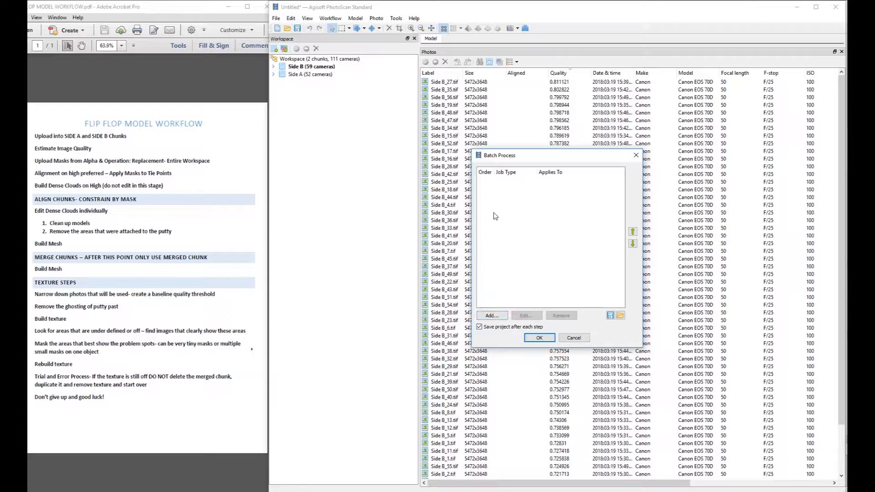
click(491, 316)
click(518, 181)
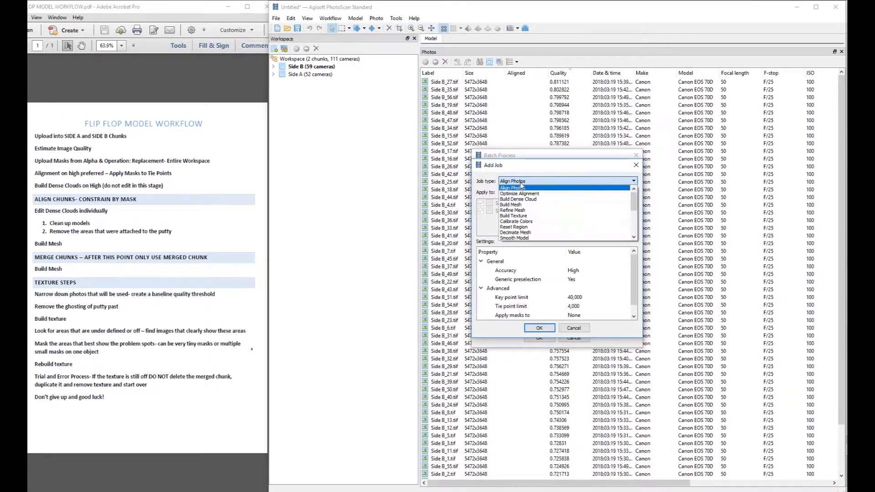
click(523, 188)
click(520, 192)
click(520, 193)
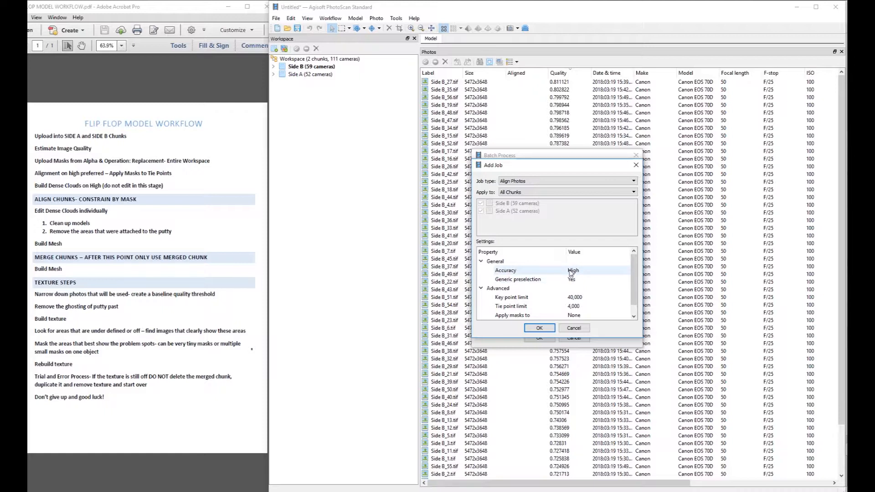
Keep the alignment accuracy at High, apply masks to tie points, and add the job to the batch
click(571, 273)
click(572, 272)
click(571, 272)
click(572, 272)
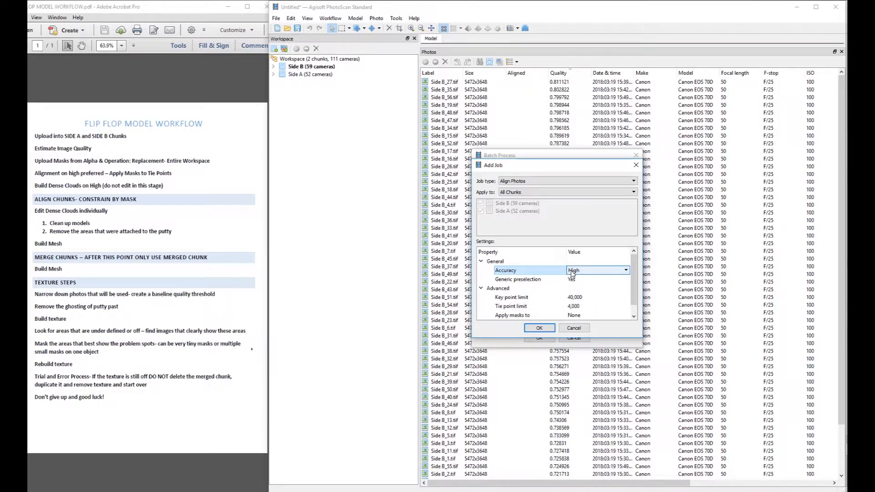
scroll(567, 301, down, 1)
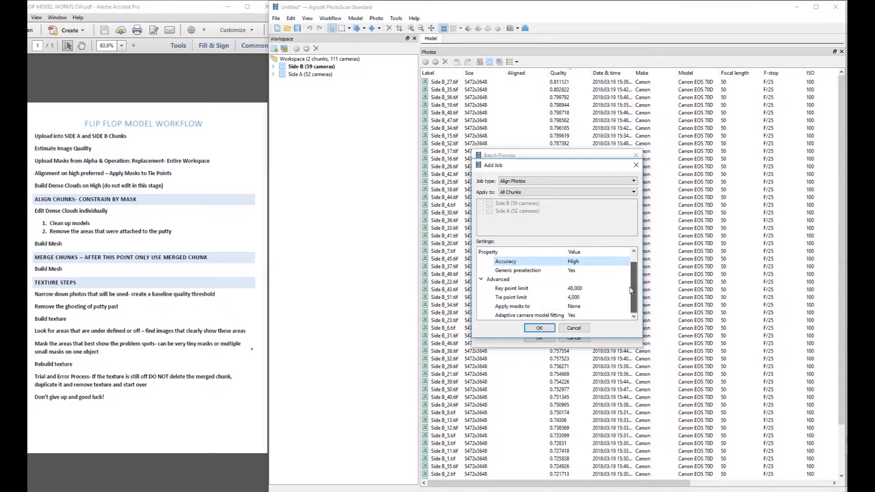
click(578, 308)
click(578, 308)
click(579, 308)
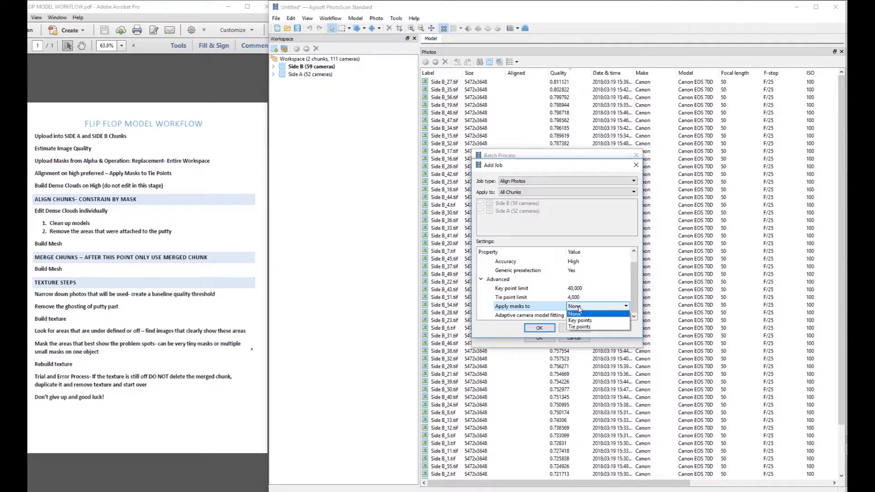
click(591, 327)
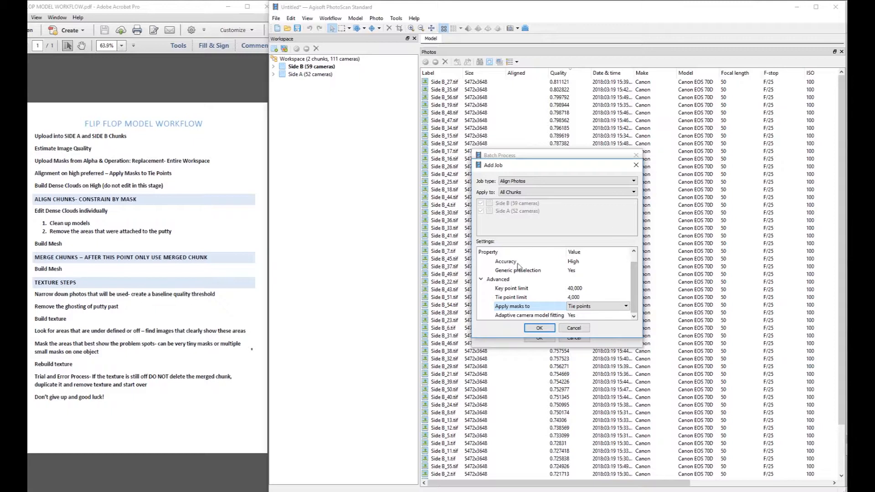
click(554, 327)
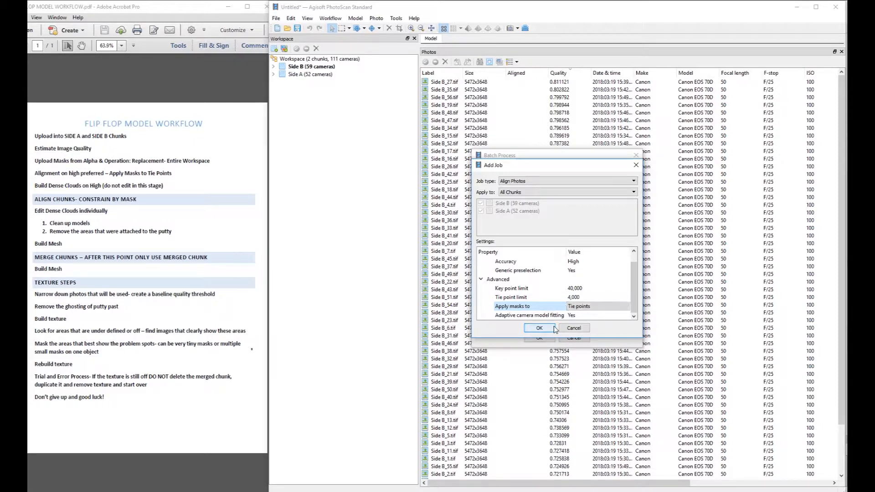
Run the batch with the project saved after each step, saving the project as Enamaled Bow Brooch Silchester in the Model folder
click(479, 327)
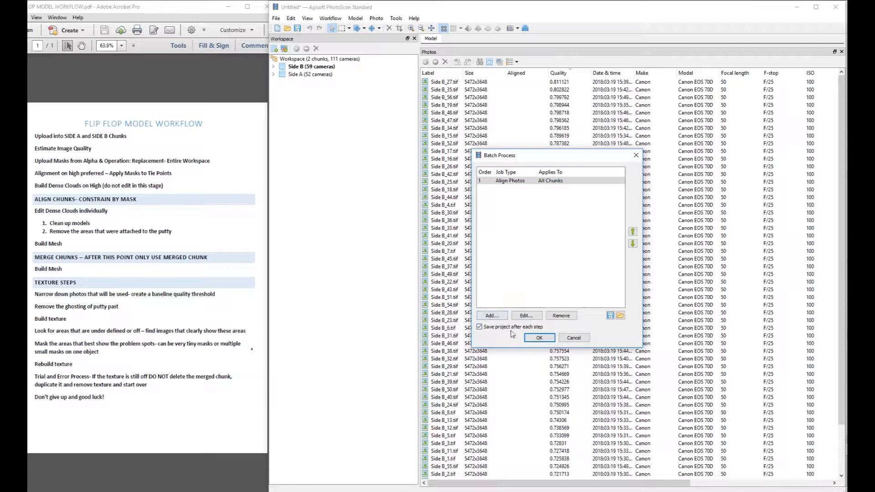
click(479, 327)
click(479, 327)
click(535, 340)
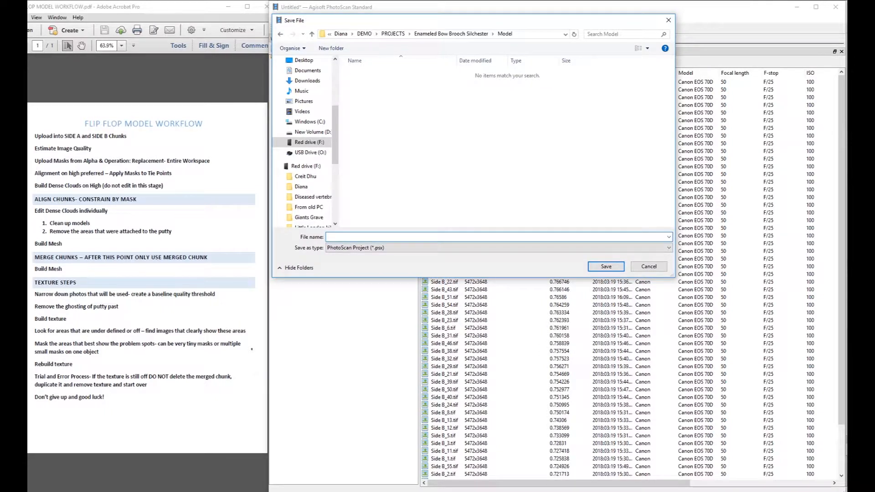
text(Enameled b)
key(BackSpace)
text(Bow Brooch Silchester)
click(605, 266)
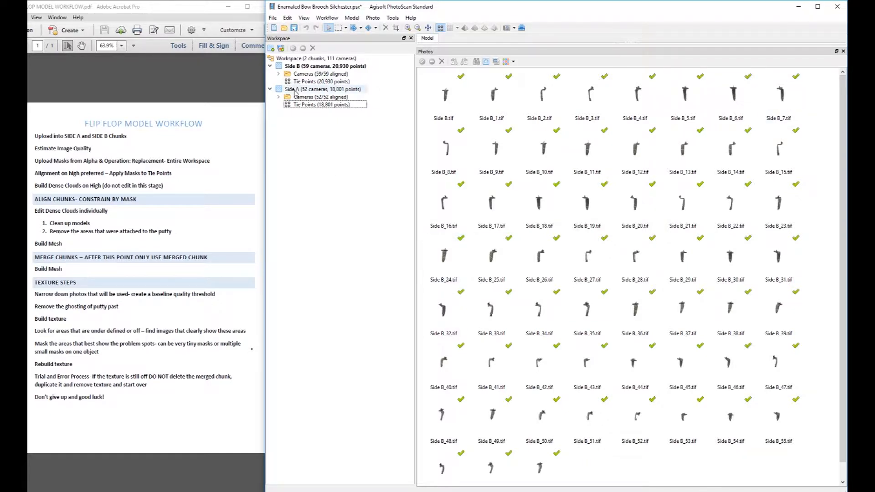
Check the aligned cameras of both chunks and shrink the photo listing to enlarge the model view
click(297, 75)
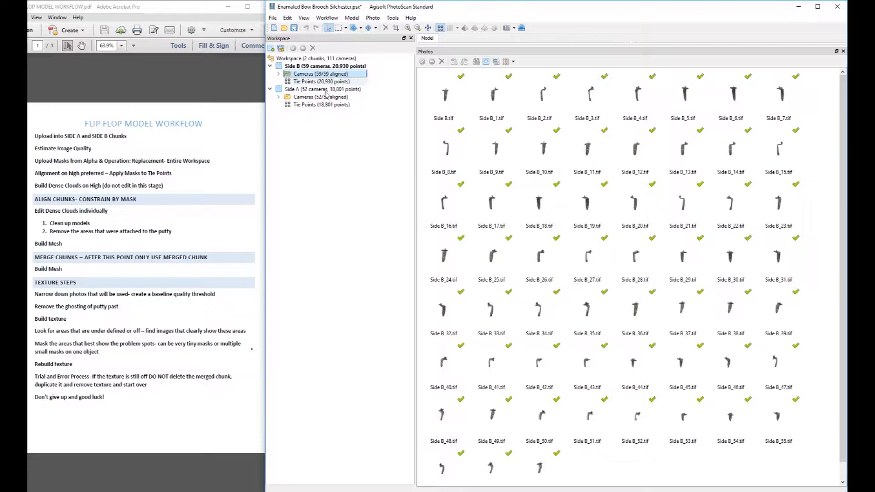
click(328, 98)
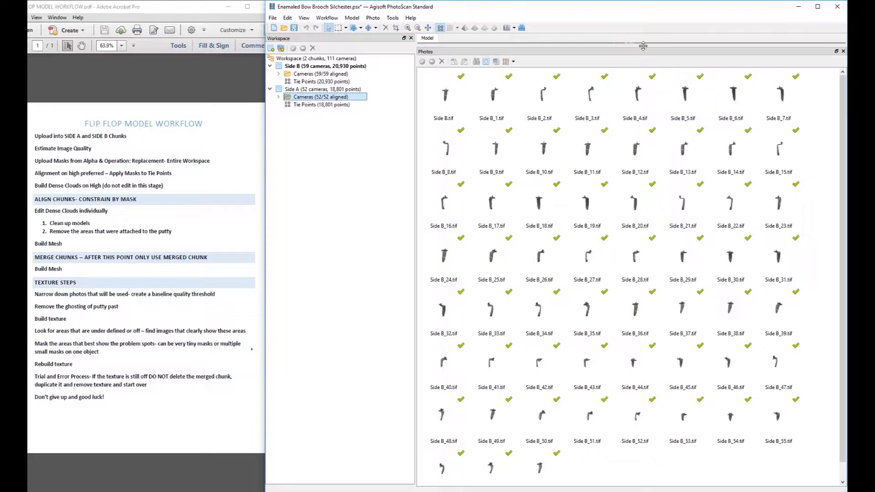
drag(643, 46, 599, 436)
Inspect the Side B tie point cloud of the brooch from several angles
scroll(624, 277, up, 10)
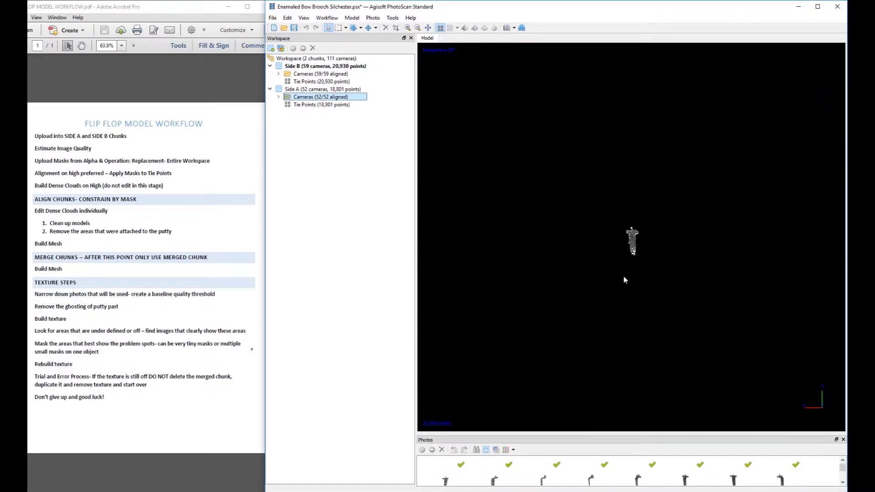
drag(774, 237, 662, 237)
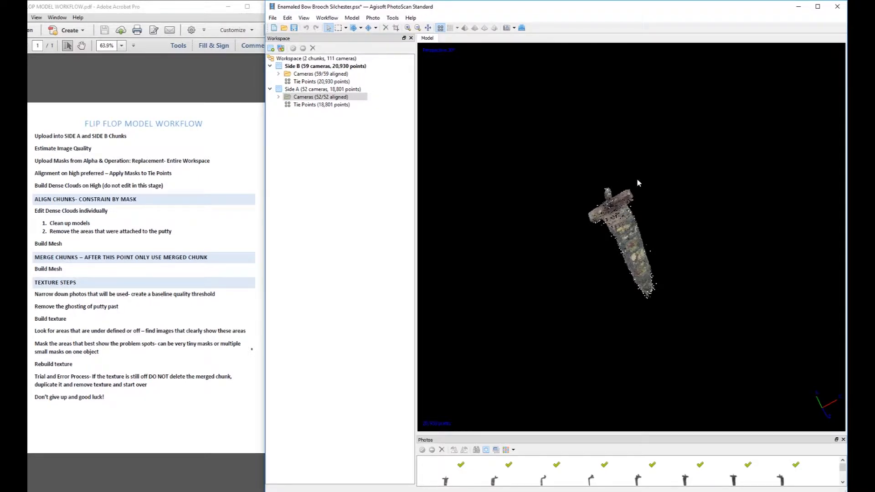
drag(665, 263, 753, 185)
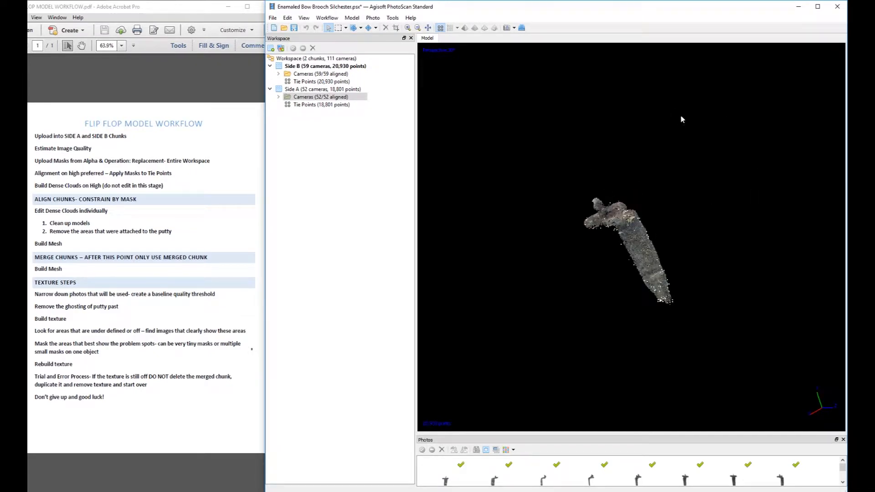
drag(603, 205, 631, 245)
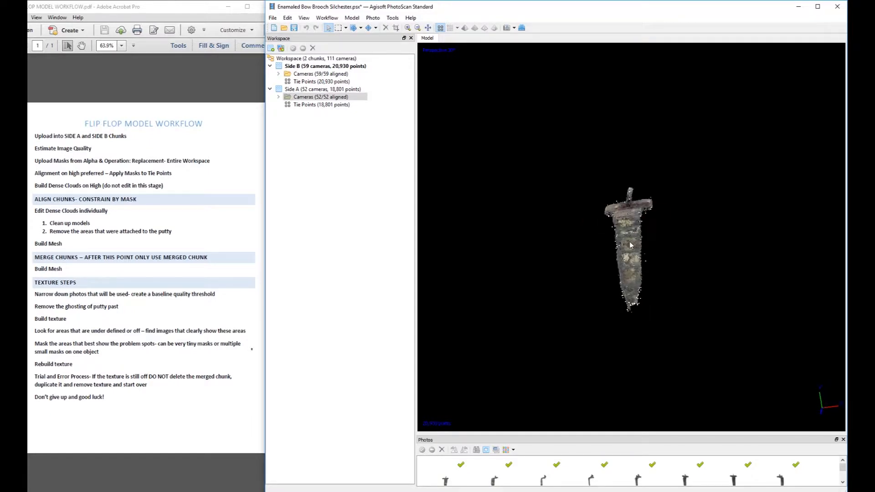
Make the Side A chunk active and inspect its tie point cloud from several angles
click(302, 97)
double_click(301, 90)
drag(708, 99, 609, 223)
middle_drag(628, 179, 682, 198)
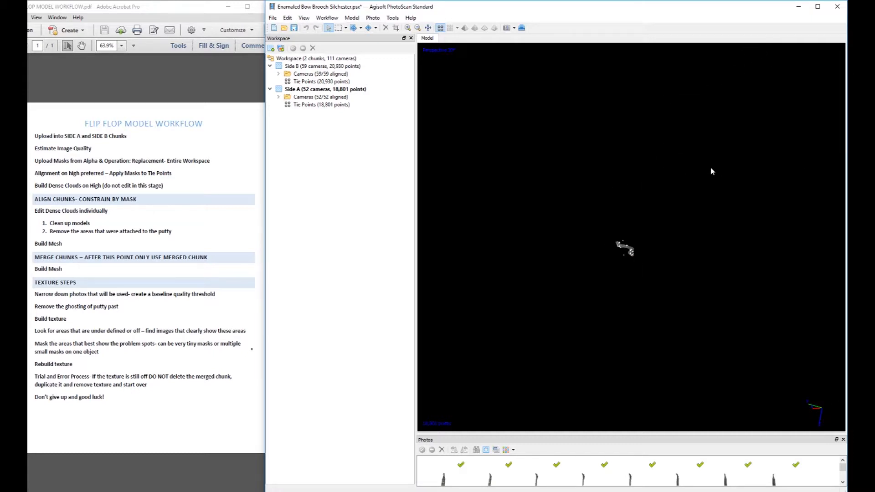
scroll(624, 274, up, 5)
drag(624, 275, 641, 368)
right_drag(641, 368, 662, 256)
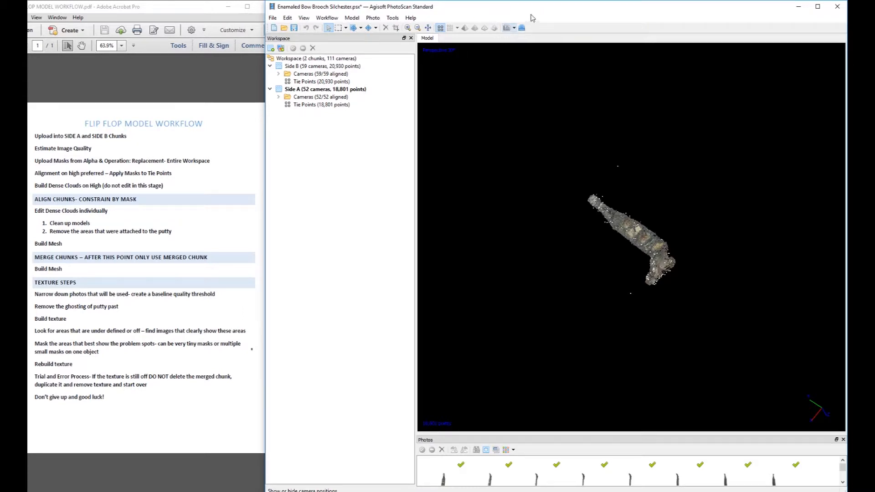
Show the camera positions in the model view and examine their arrangement around the Side A brooch
click(505, 30)
scroll(572, 98, down, 2)
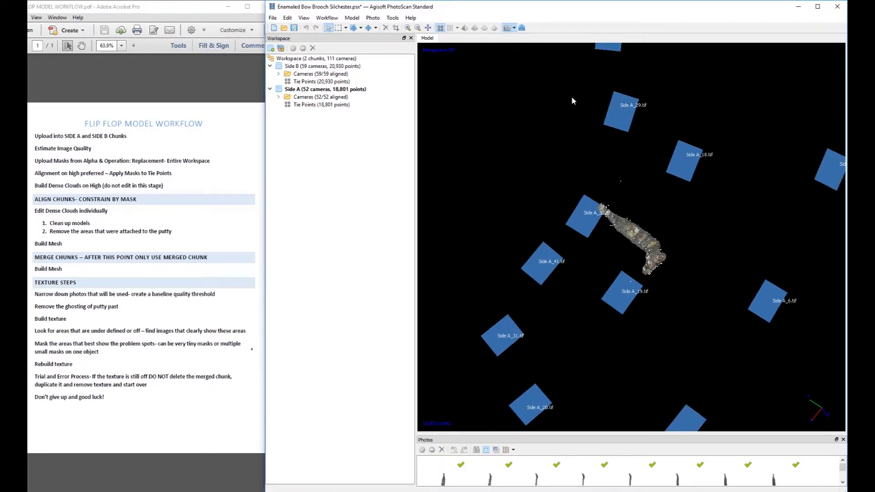
scroll(572, 101, down, 6)
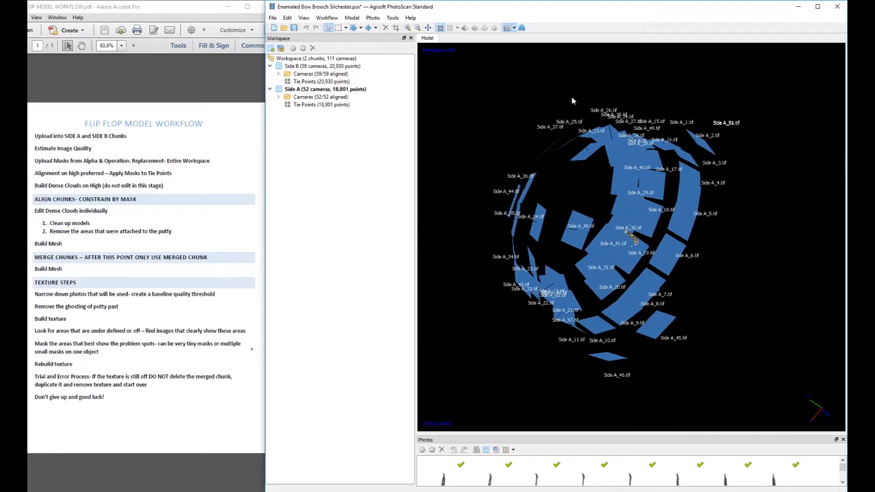
drag(570, 106, 673, 208)
scroll(673, 274, up, 3)
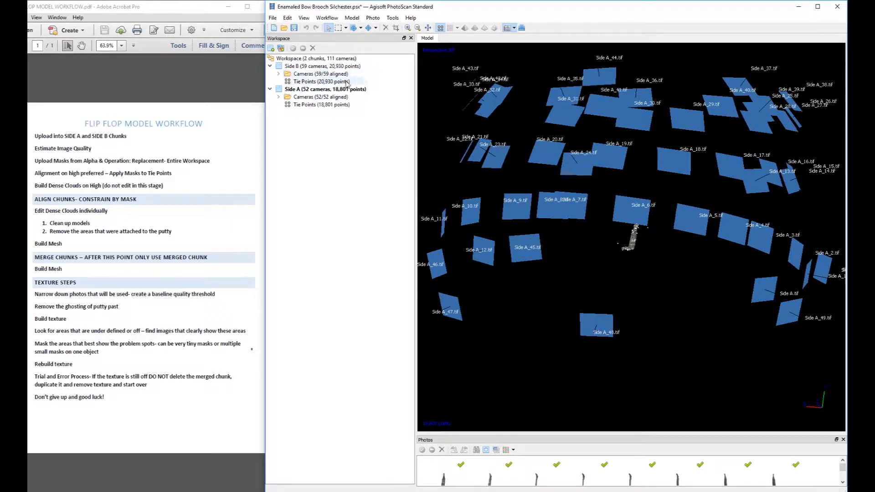
Make the Side B chunk active and examine its camera positions around the brooch from several angles
double_click(339, 66)
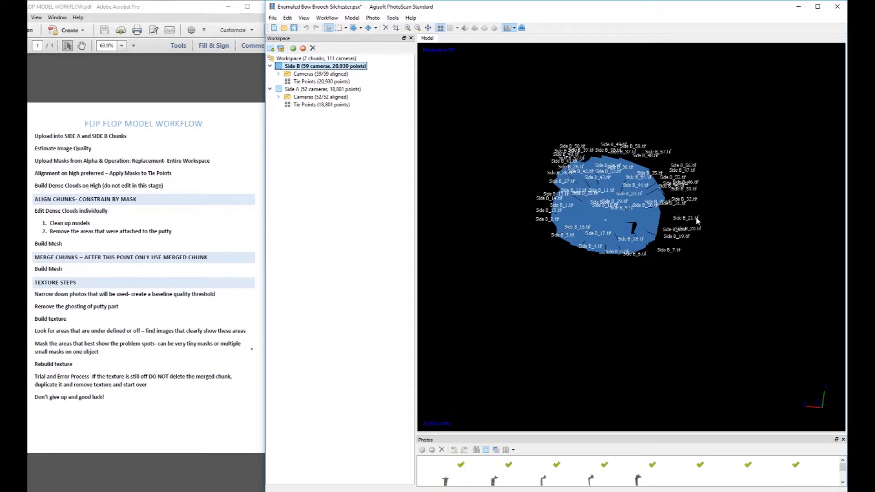
scroll(734, 218, up, 3)
scroll(663, 278, up, 2)
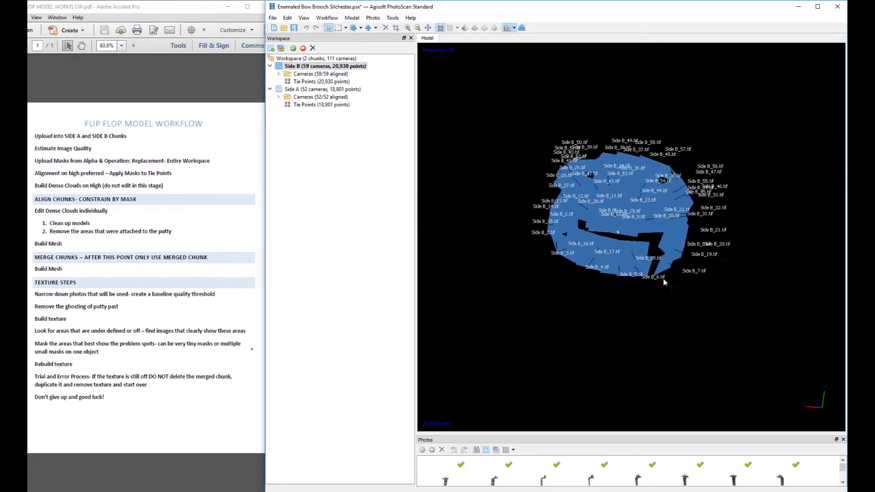
drag(665, 278, 714, 300)
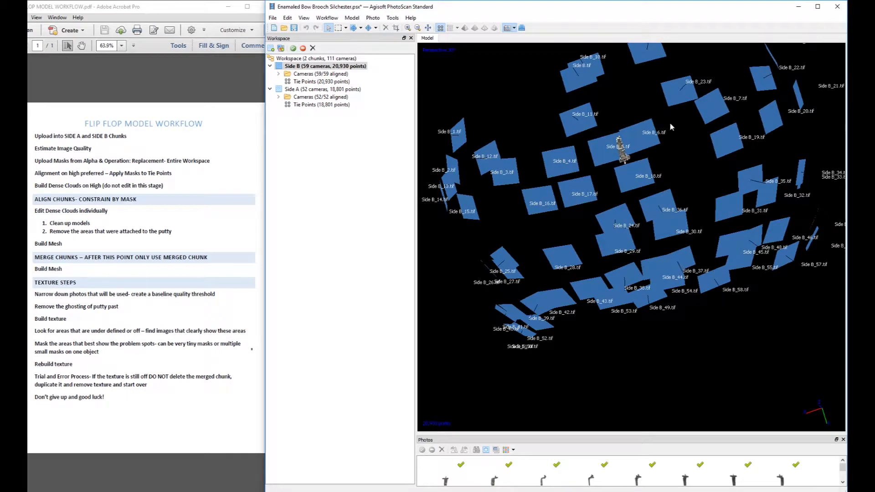
scroll(642, 185, down, 3)
drag(661, 239, 621, 191)
drag(624, 275, 626, 234)
drag(506, 257, 727, 224)
scroll(661, 211, up, 8)
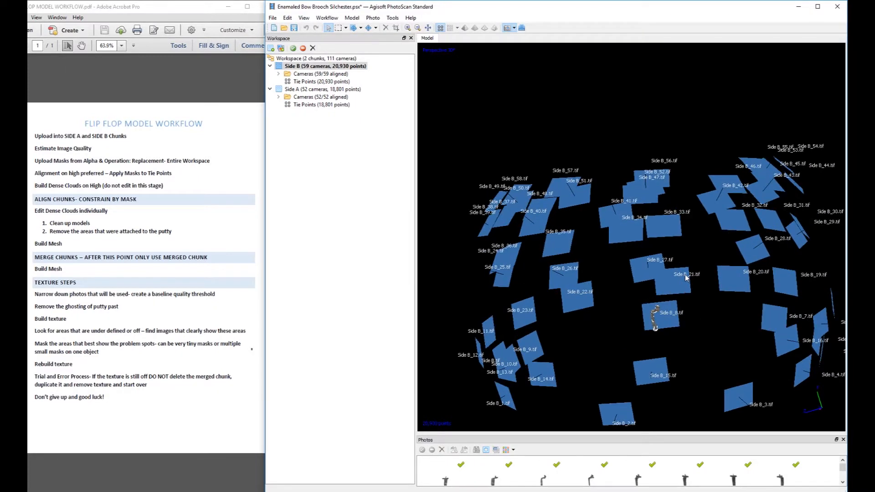
middle_drag(659, 207, 656, 207)
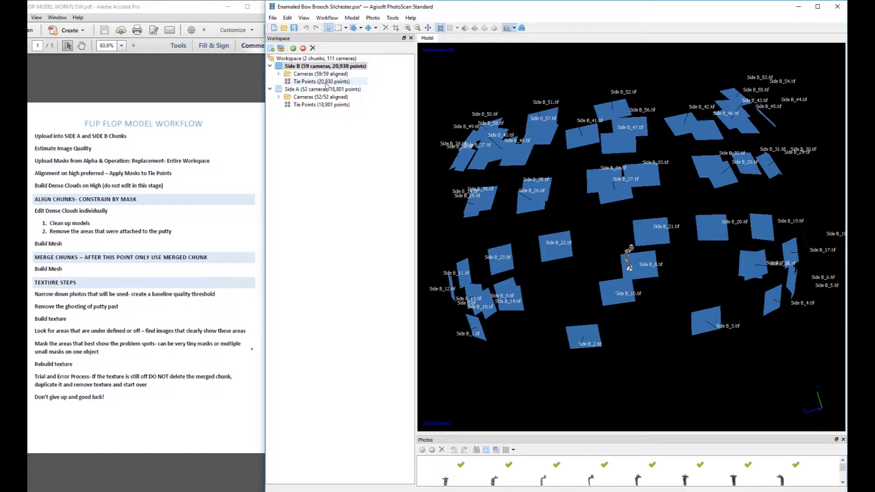
Build the Side B dense cloud at High quality with Aggressive depth filtering and point colors calculated
click(270, 89)
click(270, 67)
click(327, 18)
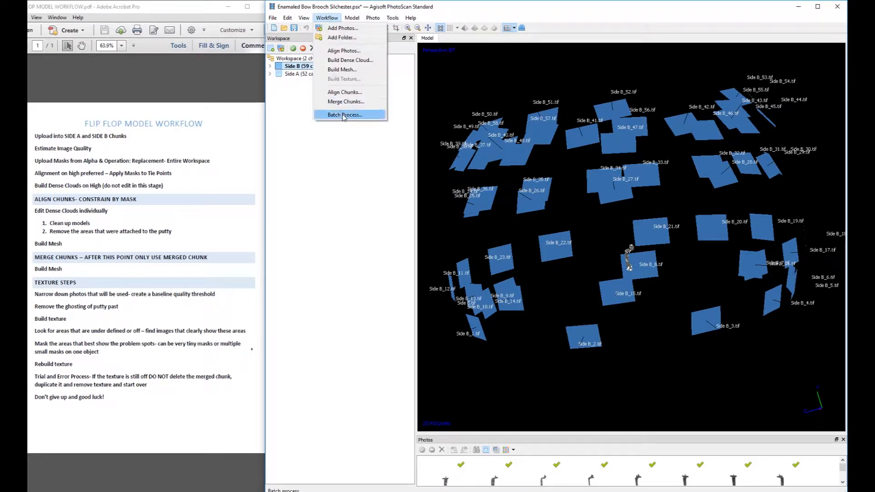
click(351, 60)
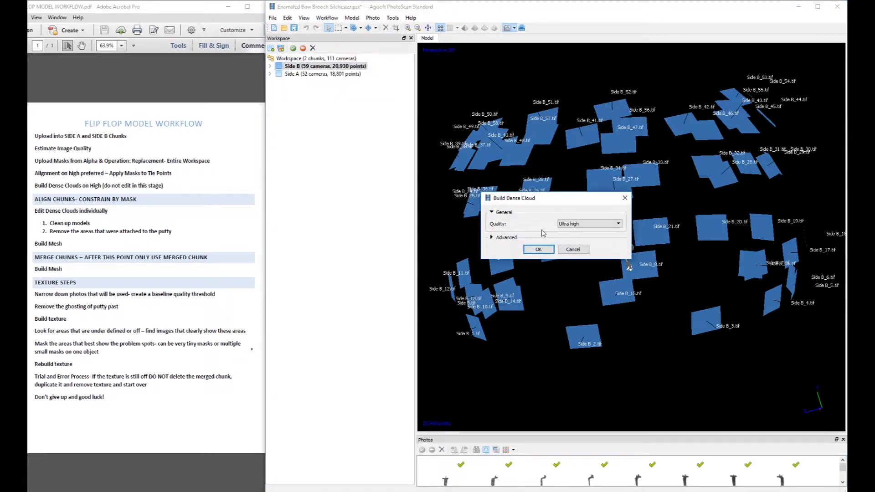
click(575, 225)
click(577, 237)
click(505, 238)
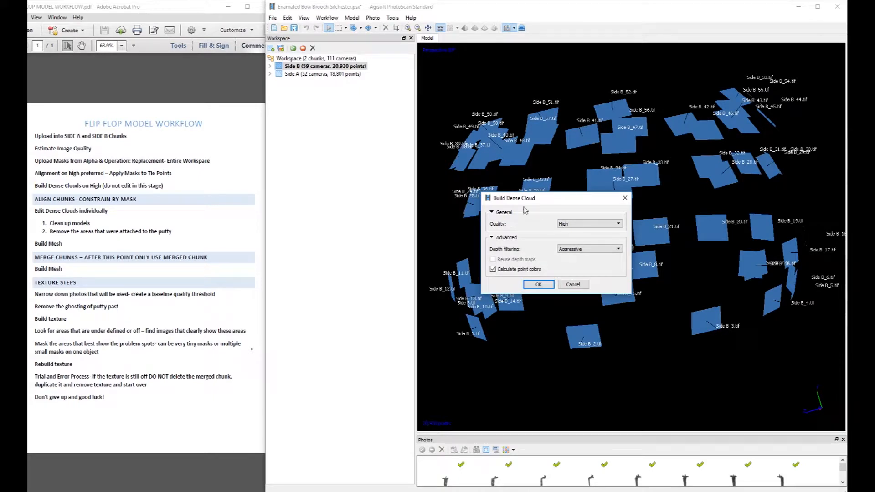
click(546, 285)
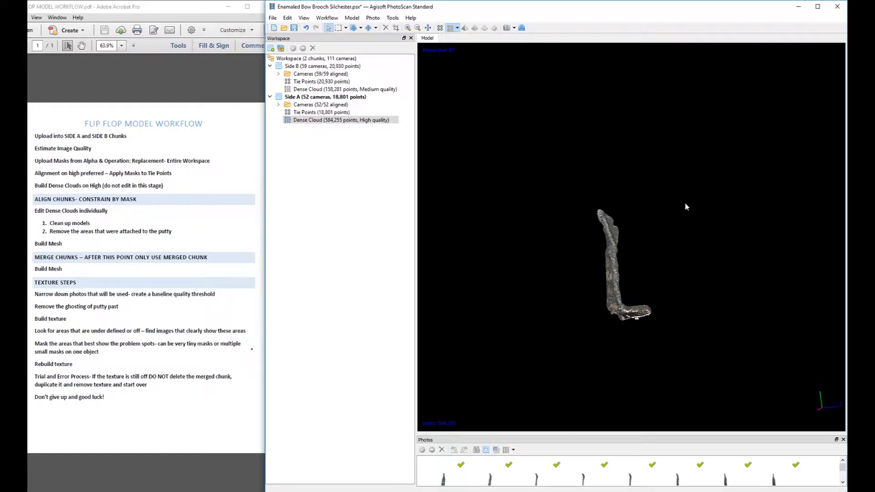
Inspect the Side A dense cloud of the brooch up close and from several angles
drag(602, 241, 663, 273)
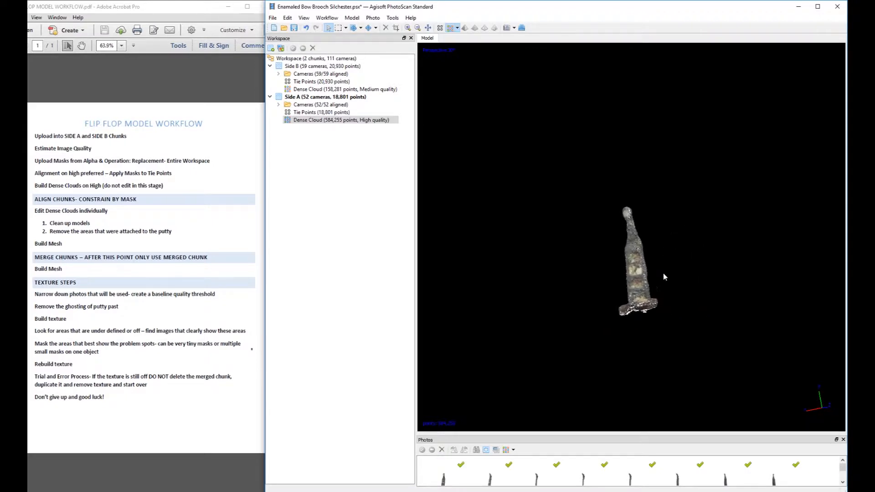
scroll(663, 272, up, 3)
scroll(648, 260, up, 5)
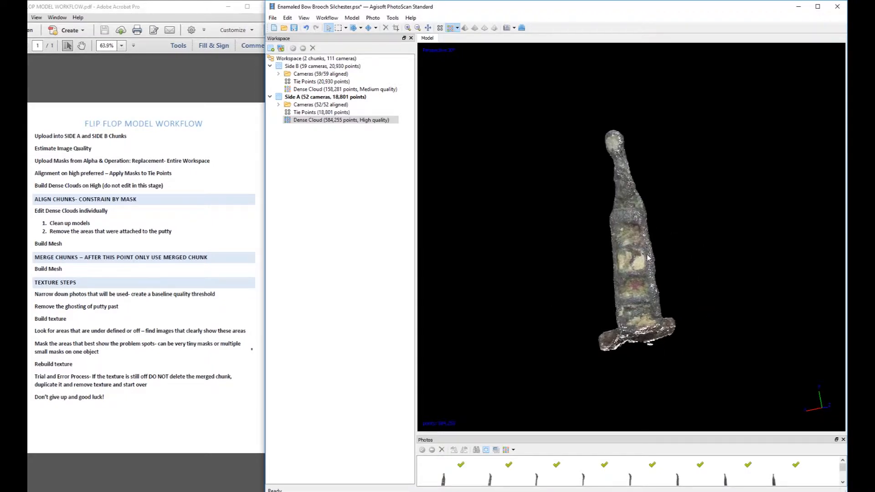
scroll(649, 260, up, 1)
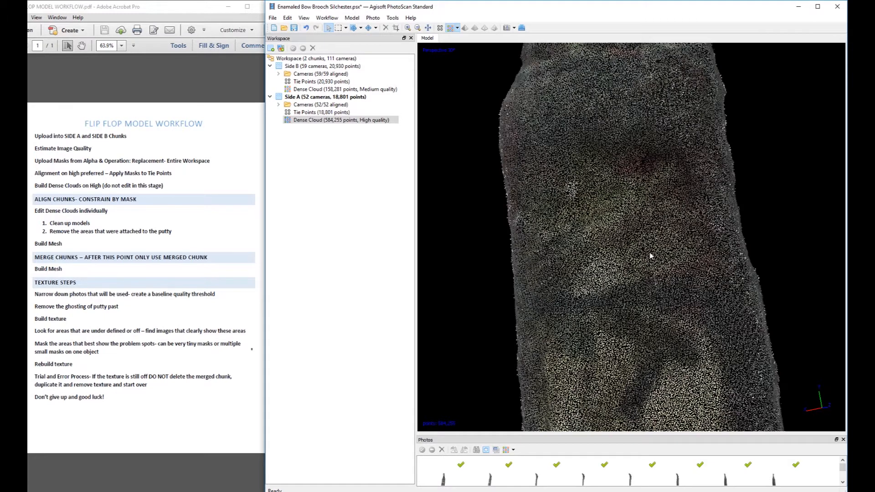
scroll(663, 246, down, 2)
scroll(663, 243, down, 3)
drag(663, 243, 630, 233)
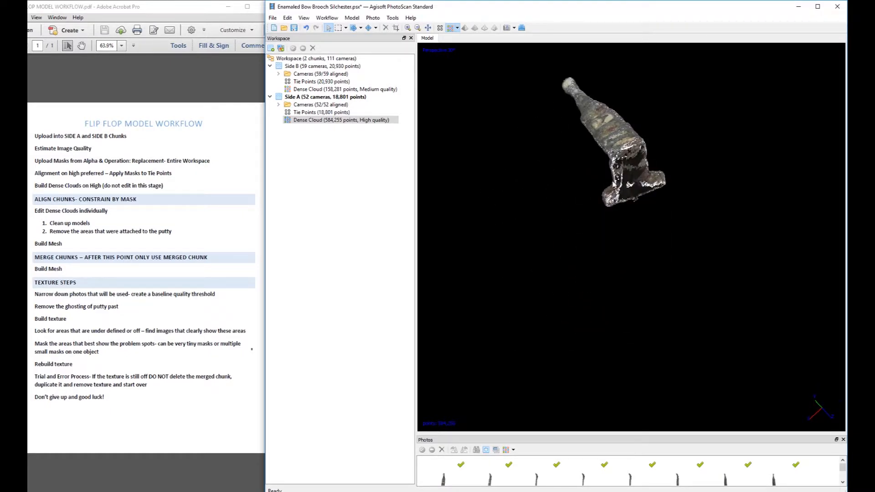
drag(673, 81, 649, 229)
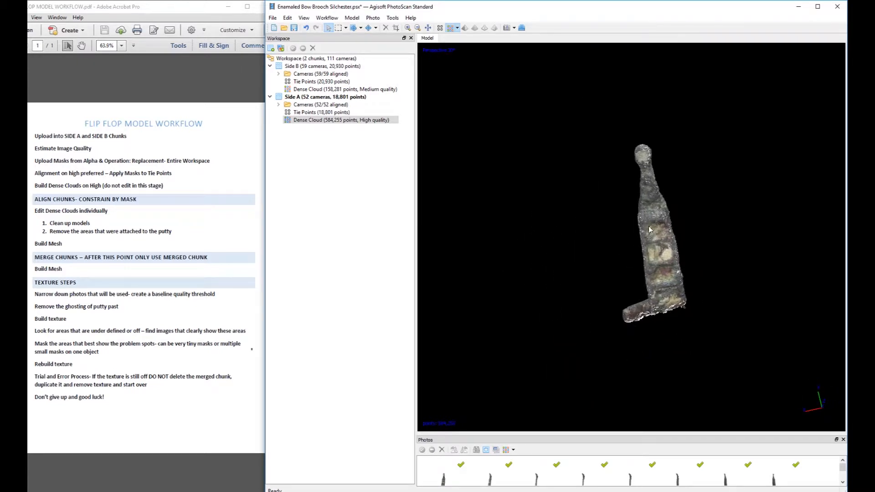
Display the Side B dense cloud and inspect the brooch from several angles
double_click(345, 89)
drag(684, 130, 635, 222)
scroll(634, 222, up, 2)
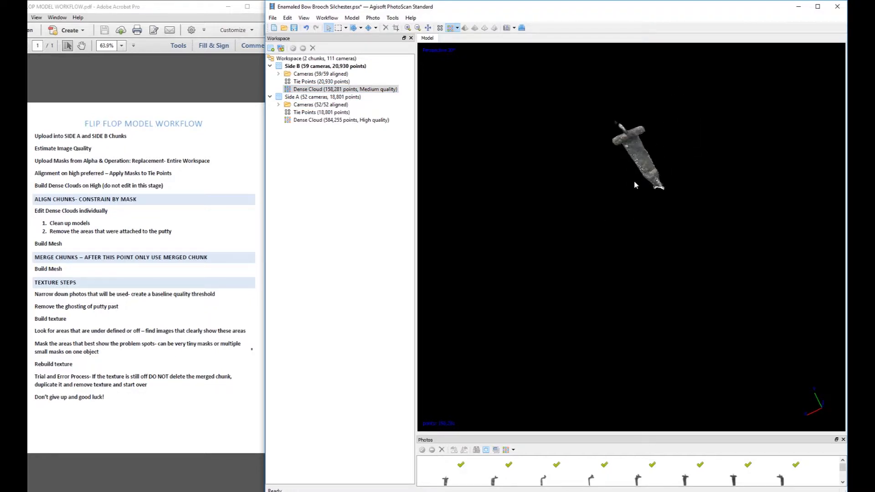
drag(624, 196, 667, 131)
scroll(612, 321, up, 1)
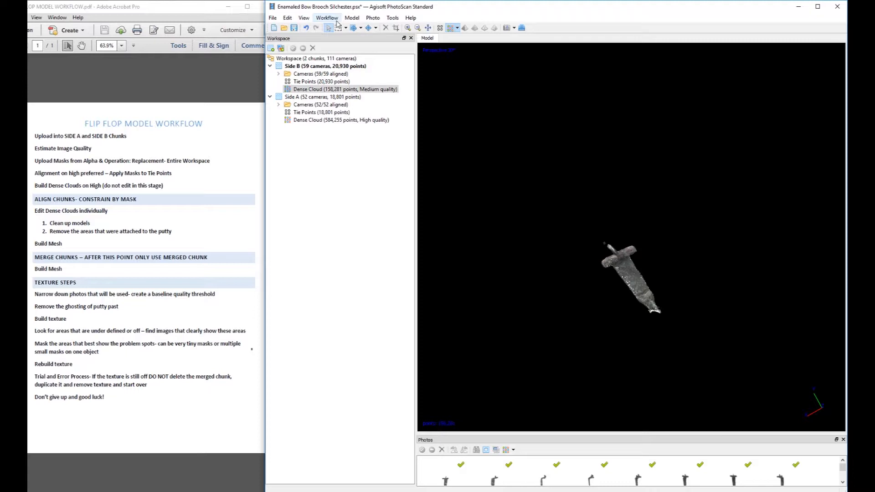
Align the Side A and Side B chunks using the Point based method, High accuracy, a 40,000 point limit and features constrained by mask
click(328, 18)
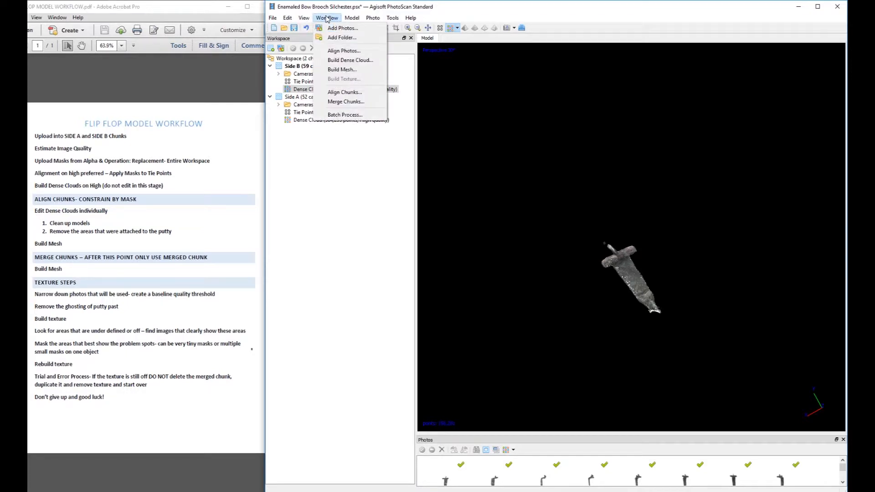
key(Right)
mouse_move(330, 18)
click(351, 92)
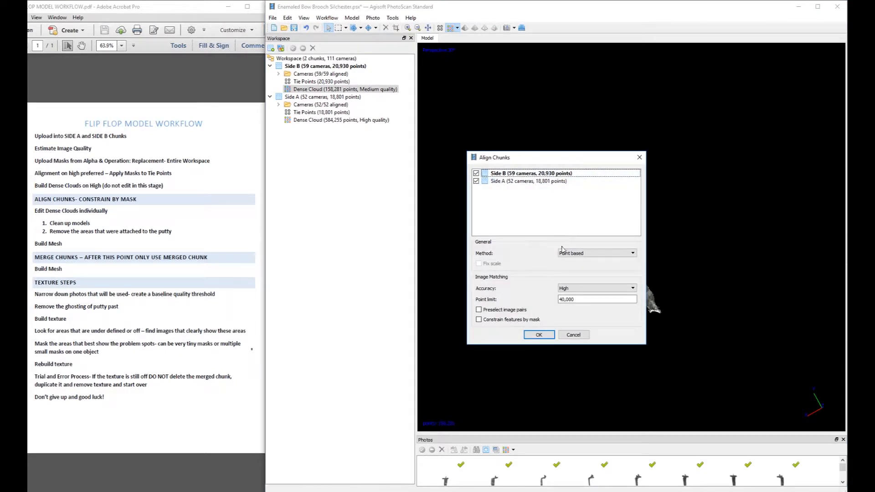
click(509, 320)
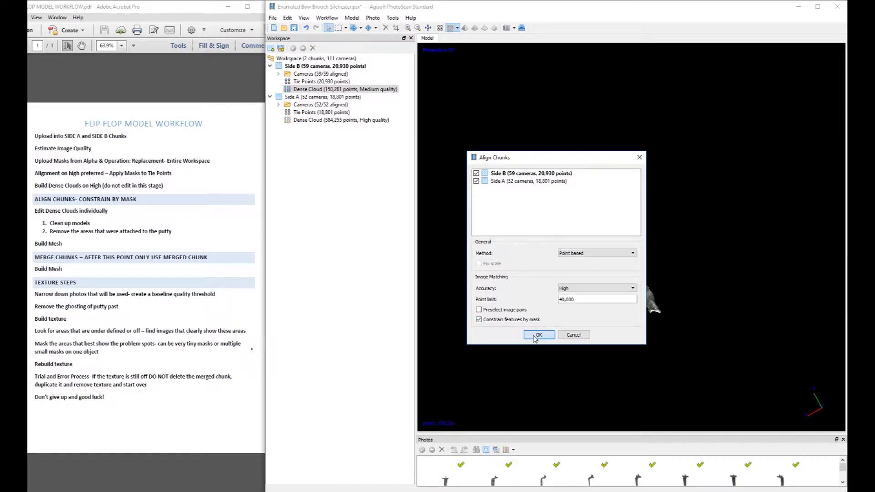
click(536, 335)
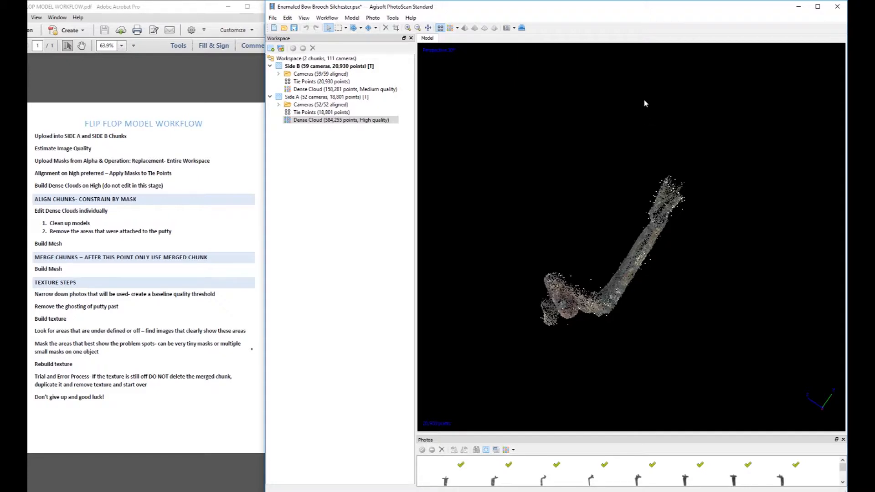
Show the aligned chunks together and examine how the Side A and Side B tie points fit
click(523, 29)
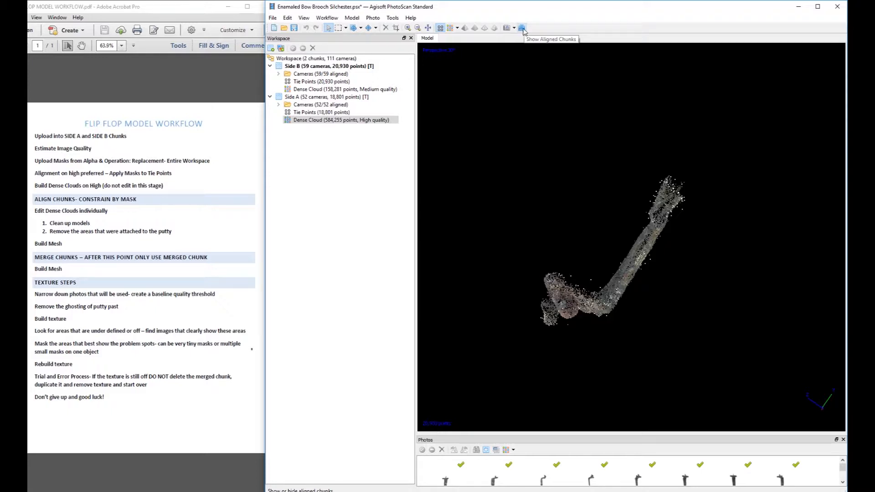
click(523, 29)
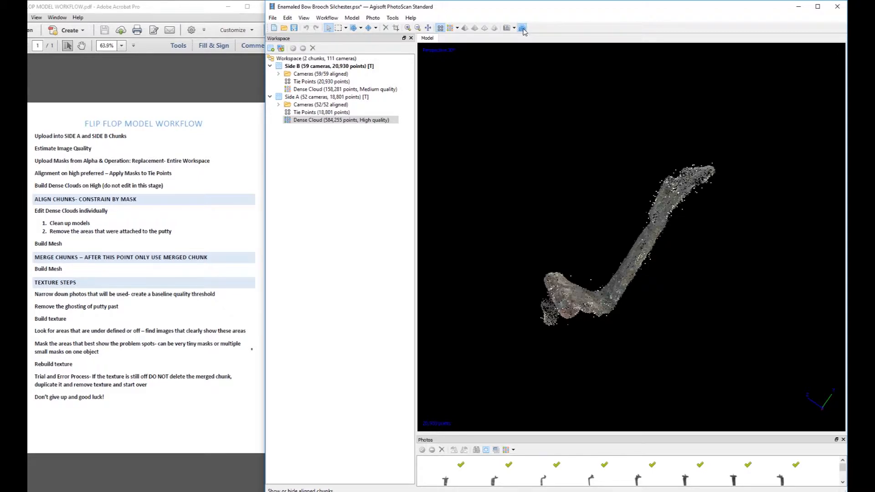
drag(633, 82, 682, 221)
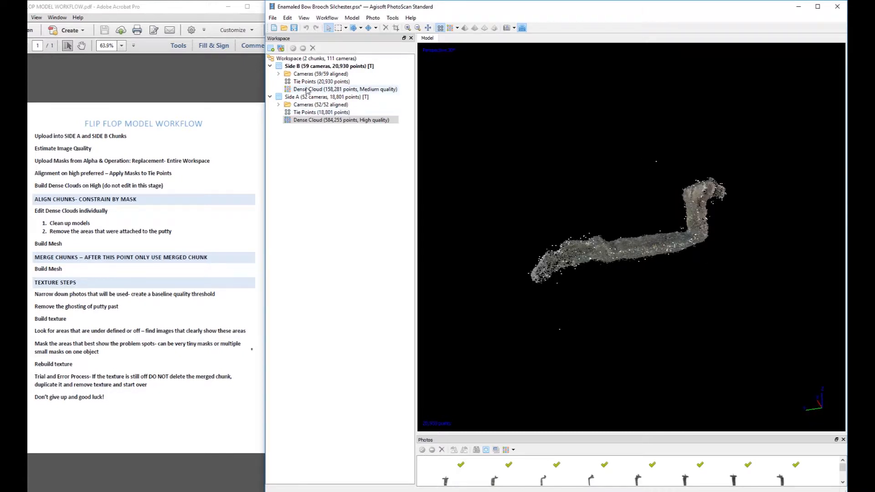
Display the Side A dense cloud with the aligned chunks shown and inspect the fit between both sides from several angles
double_click(314, 120)
drag(645, 208, 565, 264)
scroll(729, 249, up, 3)
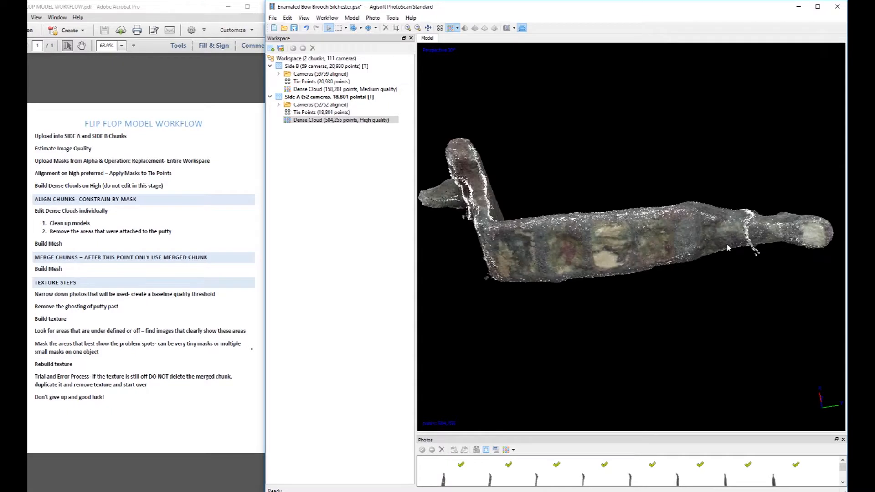
drag(724, 197, 646, 275)
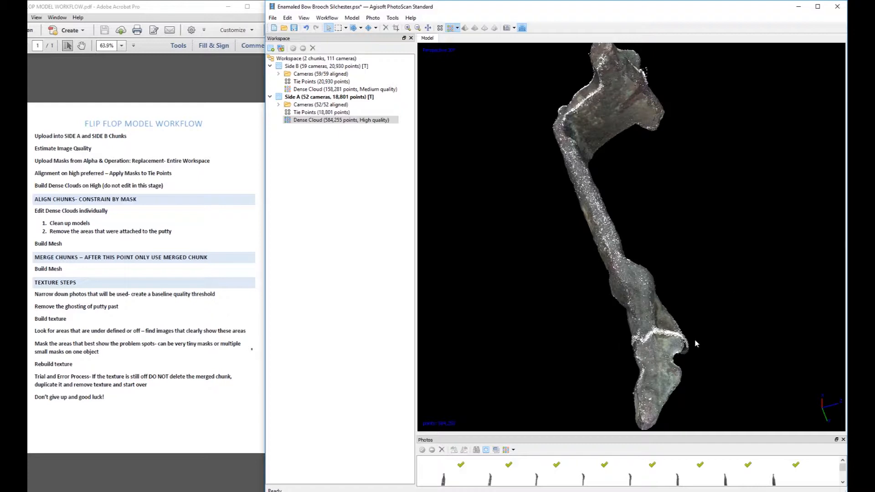
drag(674, 175, 692, 264)
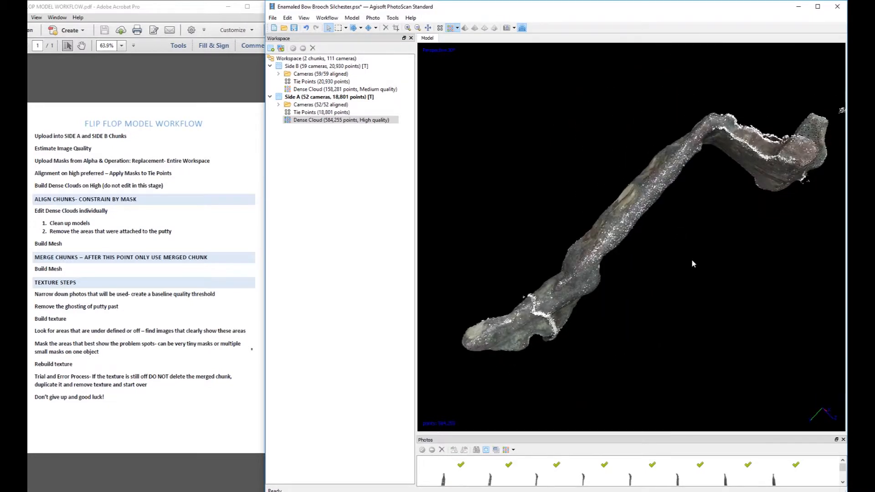
drag(772, 131, 720, 179)
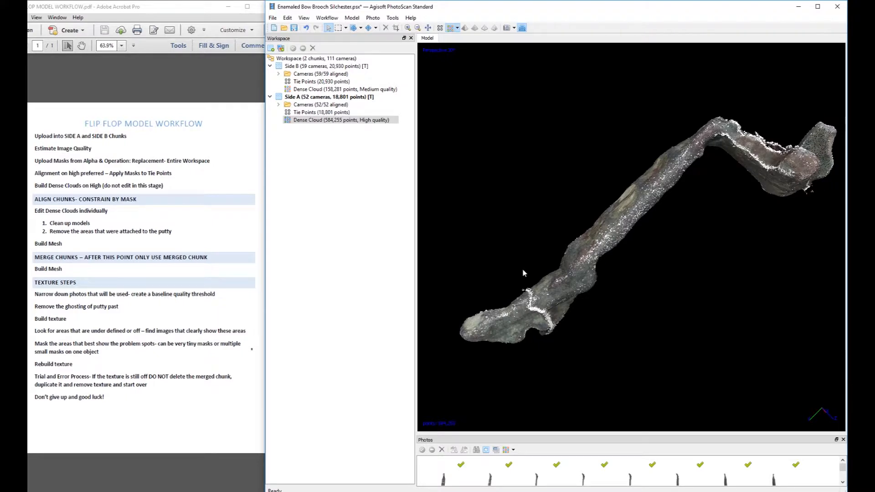
Hide the aligned chunks and examine the Side A dense cloud alone for ragged areas that were attached to the putty
click(522, 29)
drag(632, 314, 630, 252)
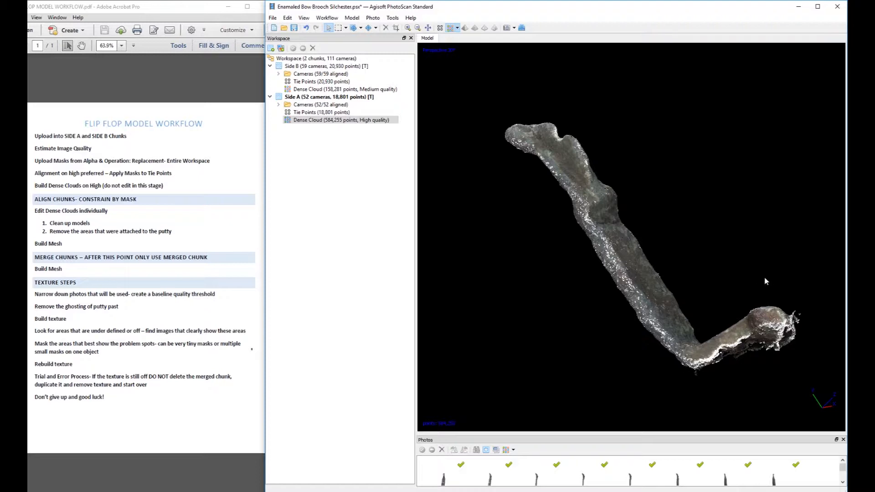
drag(689, 249, 704, 256)
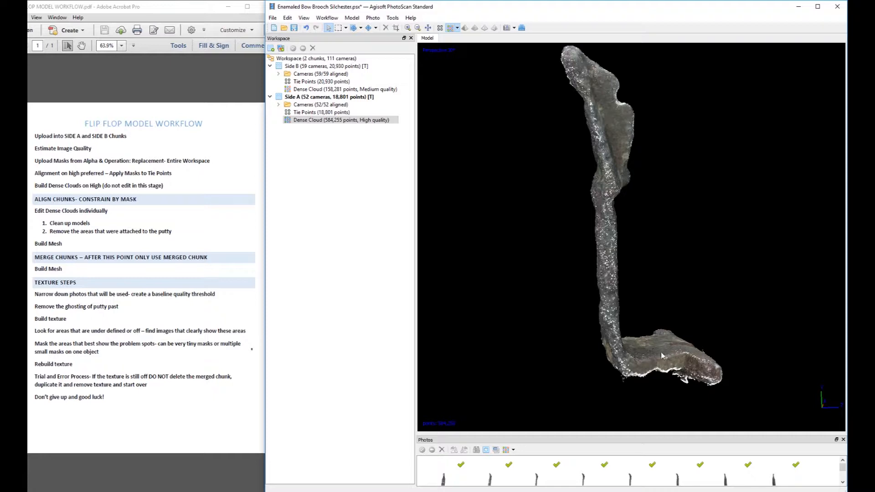
drag(667, 363, 668, 352)
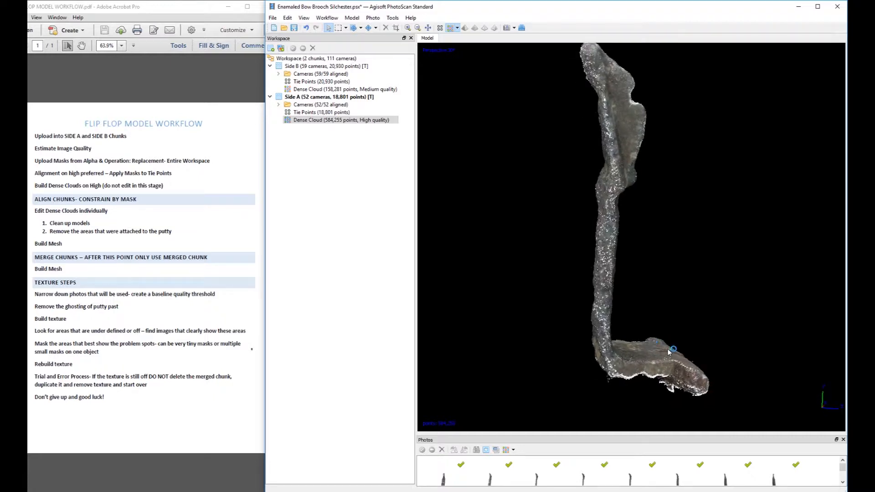
scroll(670, 353, down, 4)
drag(641, 304, 747, 299)
drag(636, 167, 649, 193)
drag(545, 143, 528, 180)
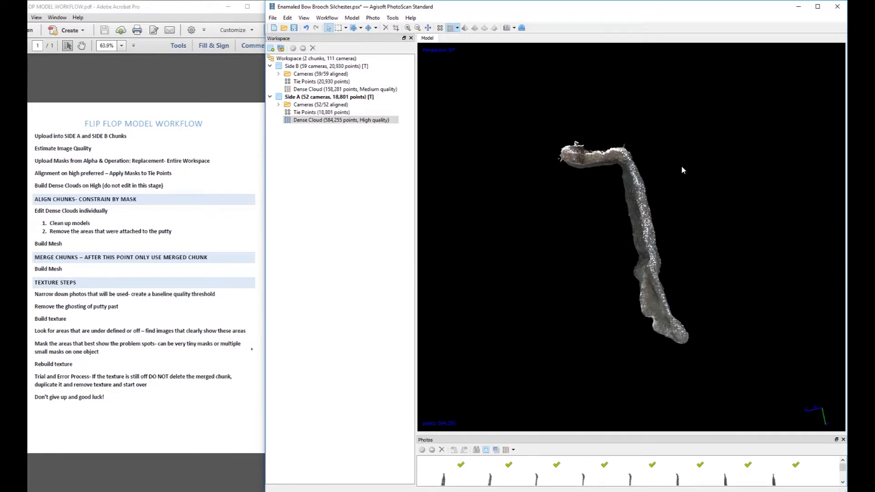
Delete the ragged putty points along the open edge of the brooch's short arm, between the crossbar and the bend, in the Side A dense cloud
scroll(682, 166, up, 3)
drag(681, 167, 684, 312)
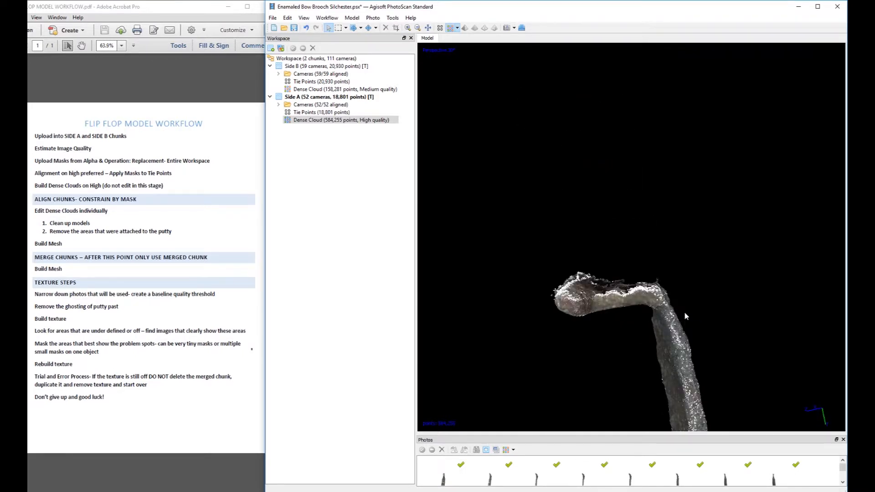
click(338, 27)
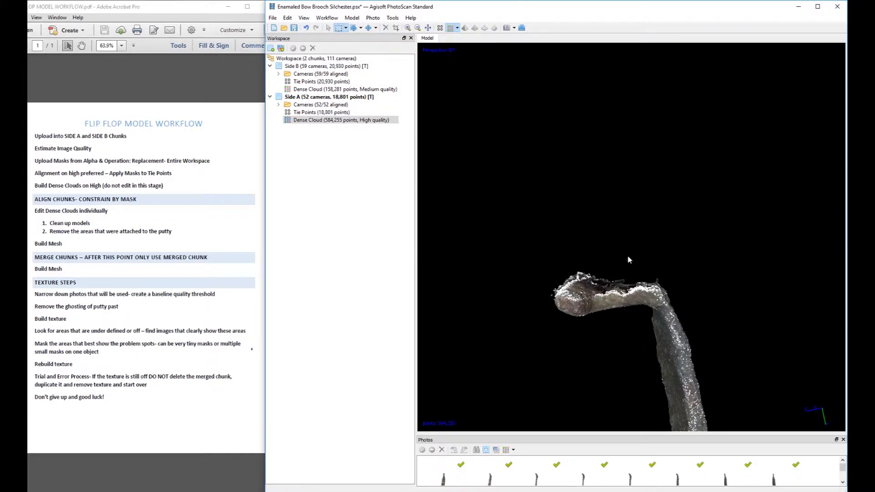
click(328, 28)
drag(734, 358, 689, 230)
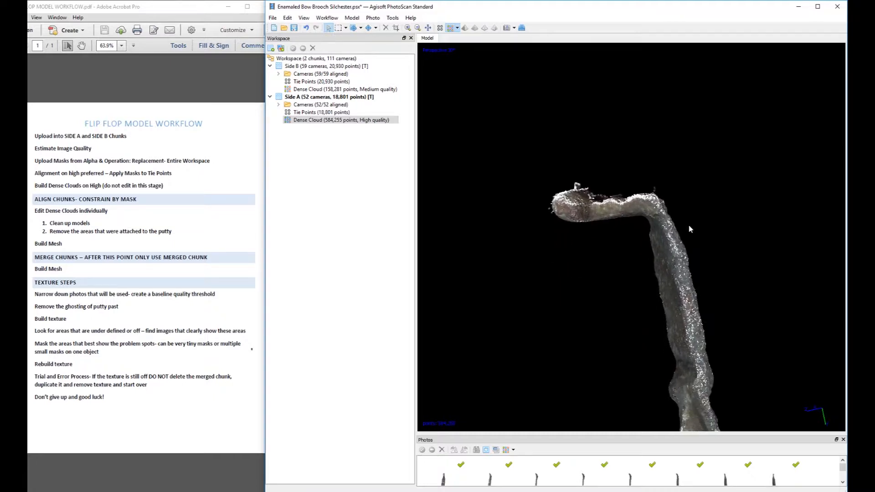
drag(679, 278, 760, 387)
click(338, 28)
drag(586, 163, 668, 205)
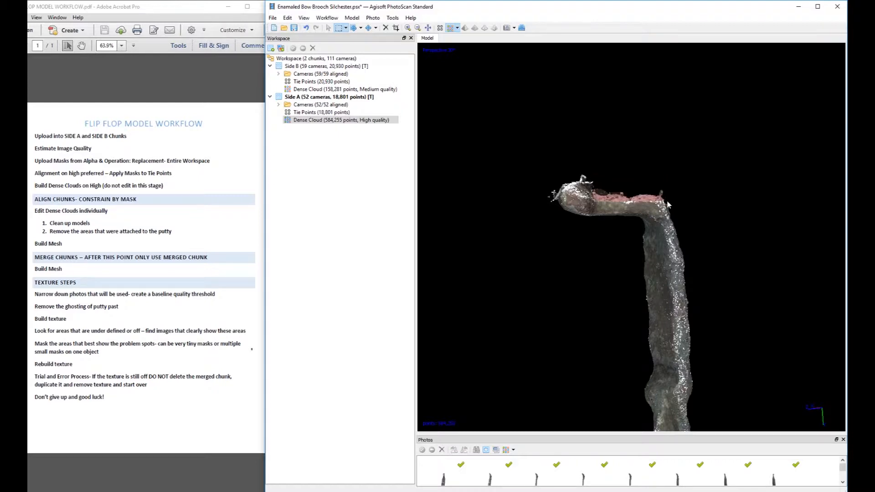
key(Delete)
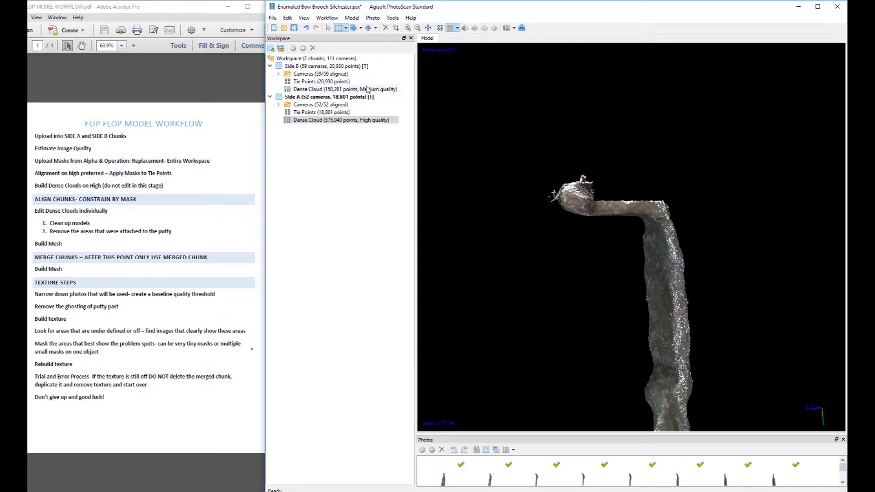
Delete the ragged putty points along the outer edge of the brooch's crossbar in the Side A dense cloud
click(329, 28)
drag(687, 206, 663, 202)
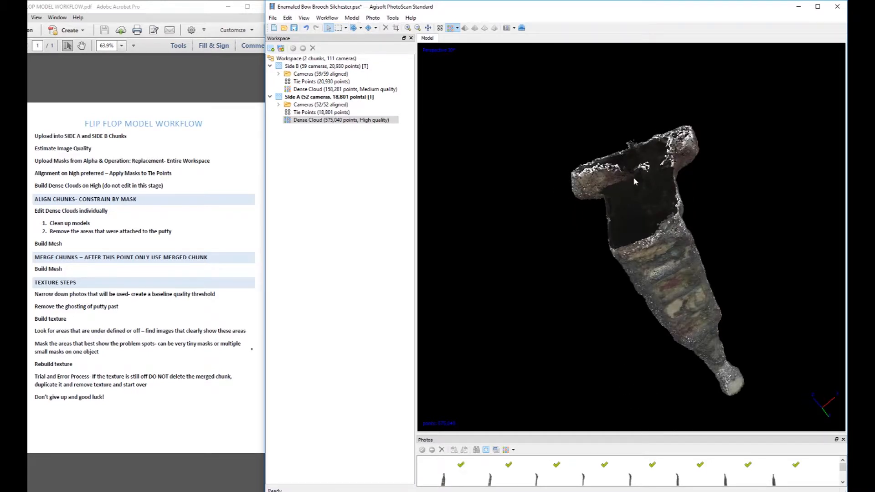
drag(685, 234, 677, 153)
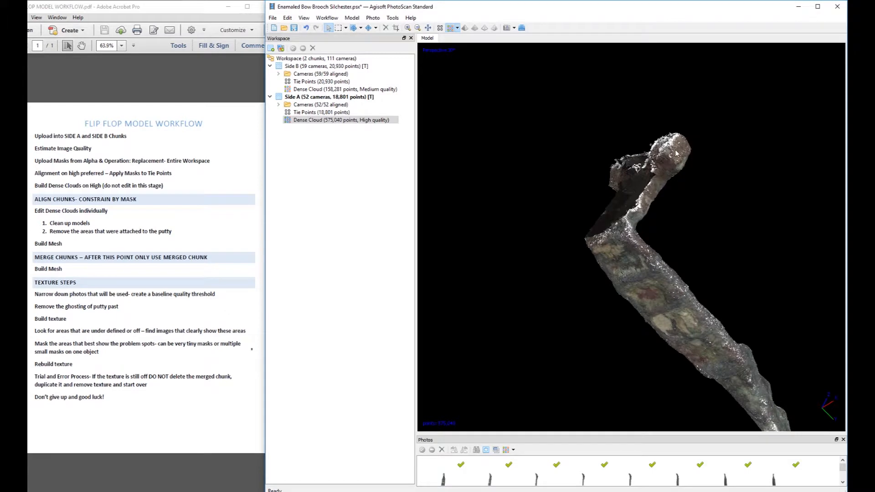
drag(619, 180, 678, 196)
drag(787, 327, 663, 157)
drag(632, 277, 731, 216)
click(338, 28)
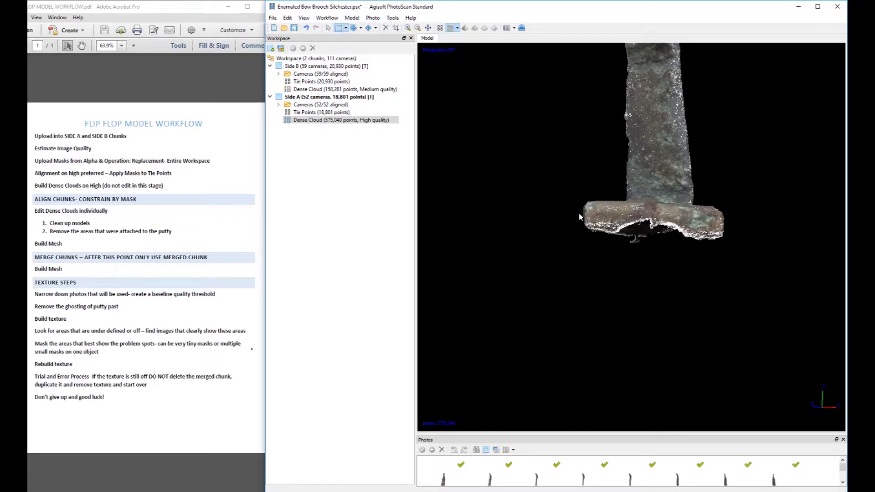
drag(578, 218, 738, 260)
key(Delete)
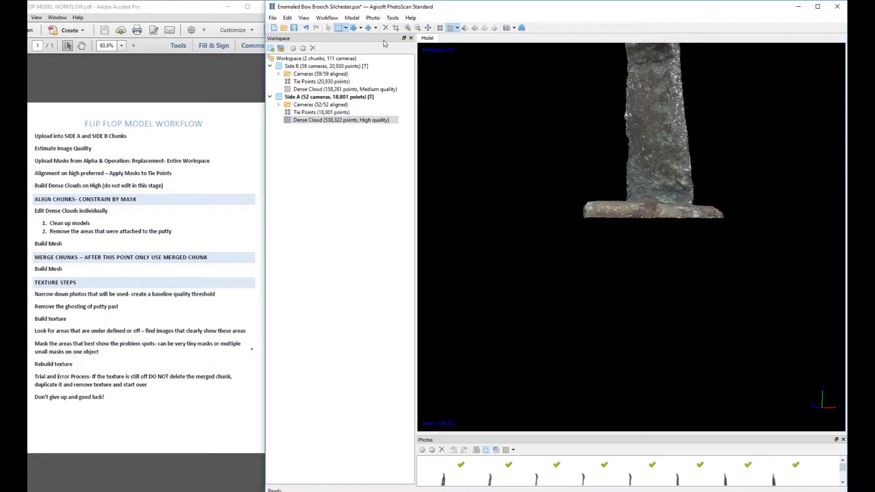
Display the Side B dense cloud and delete the ragged putty points at the open, narrow end of the brooch's long arm
click(328, 28)
drag(593, 173, 677, 317)
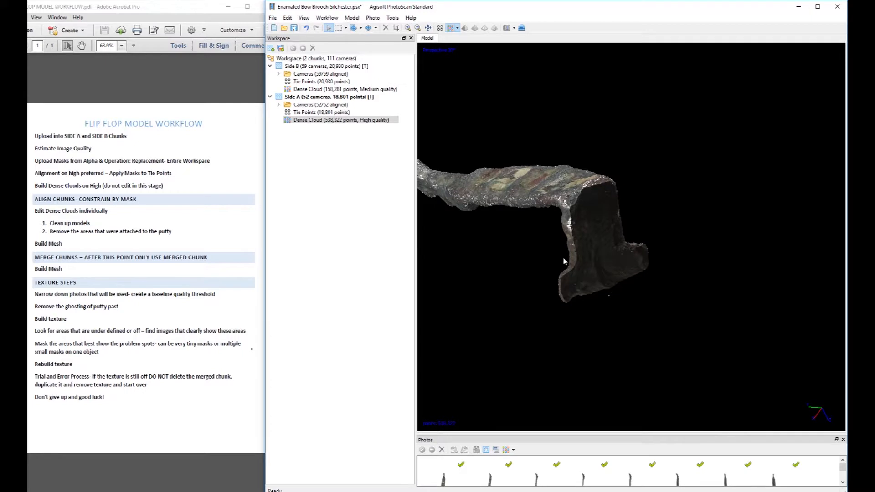
drag(576, 152, 660, 194)
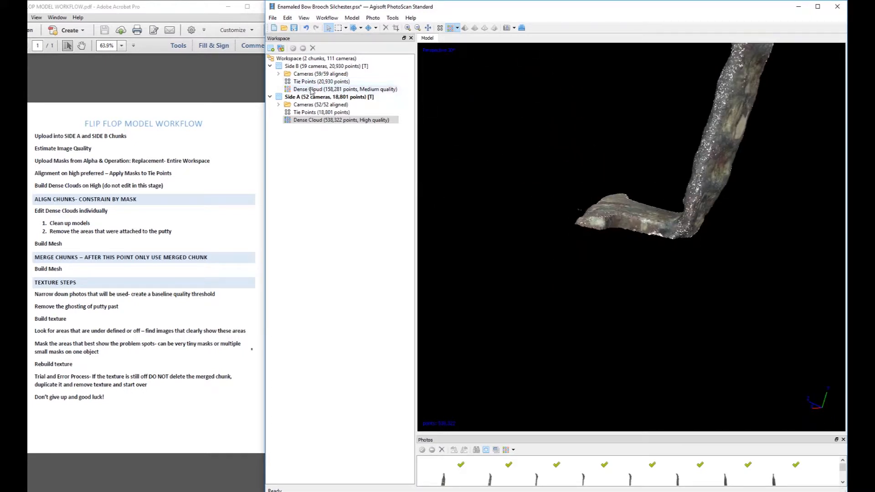
middle_drag(622, 181, 559, 307)
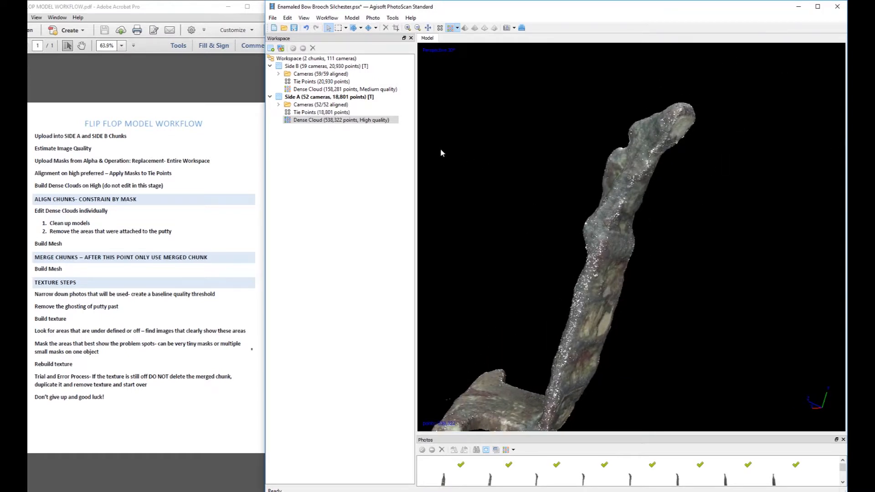
double_click(328, 89)
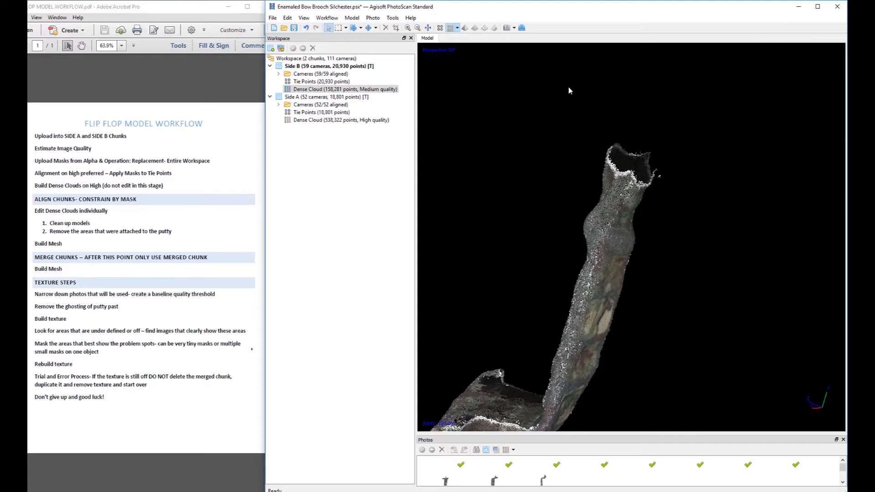
drag(575, 75, 472, 282)
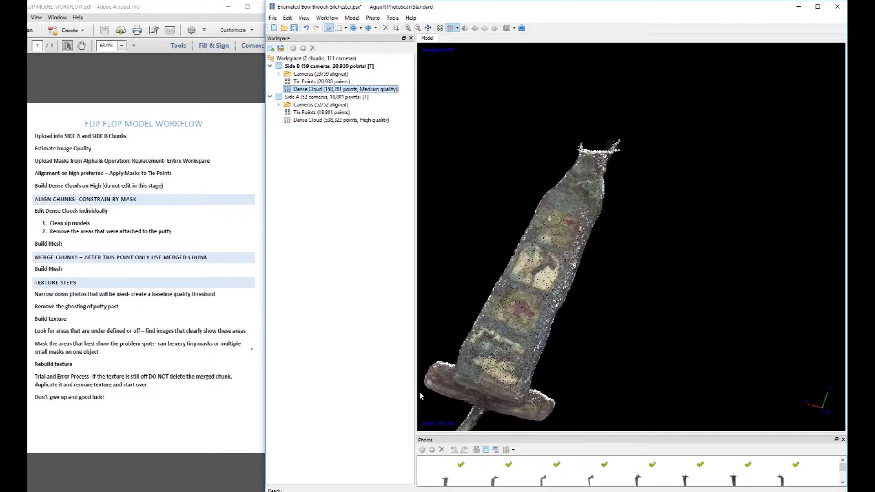
drag(467, 368, 628, 269)
click(338, 28)
drag(494, 75, 615, 220)
key(Delete)
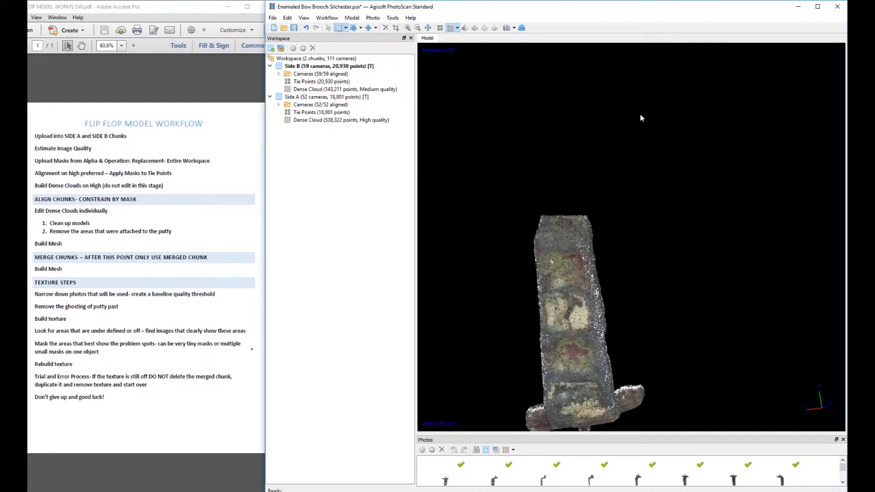
Batch-build meshes for all chunks with arbitrary surface type, dense cloud source data and medium face count
click(327, 17)
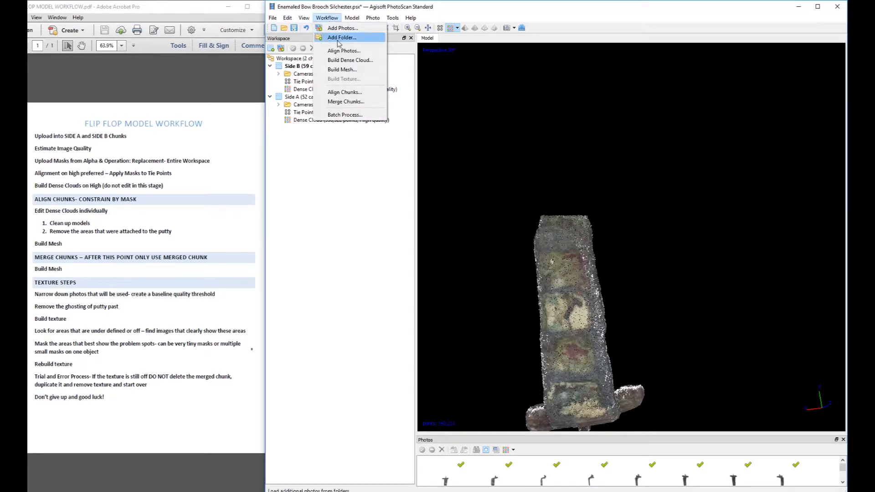
click(345, 115)
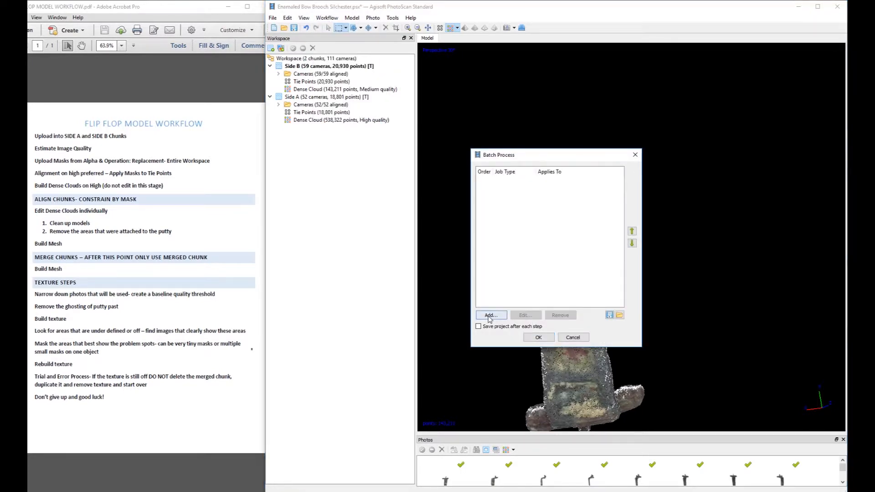
click(491, 314)
click(521, 182)
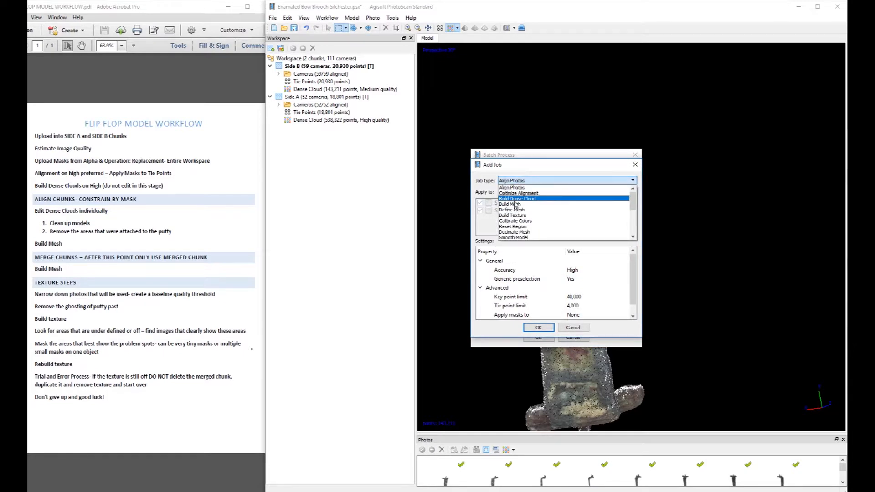
click(516, 205)
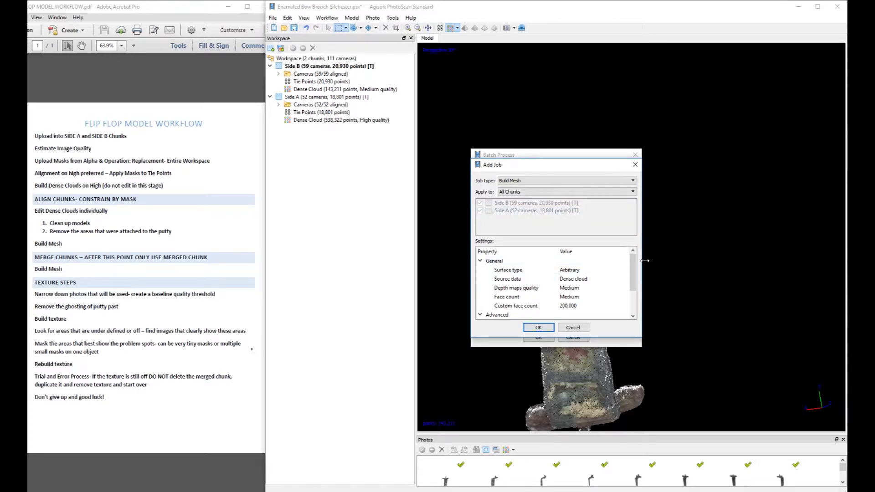
drag(632, 263, 609, 308)
click(538, 328)
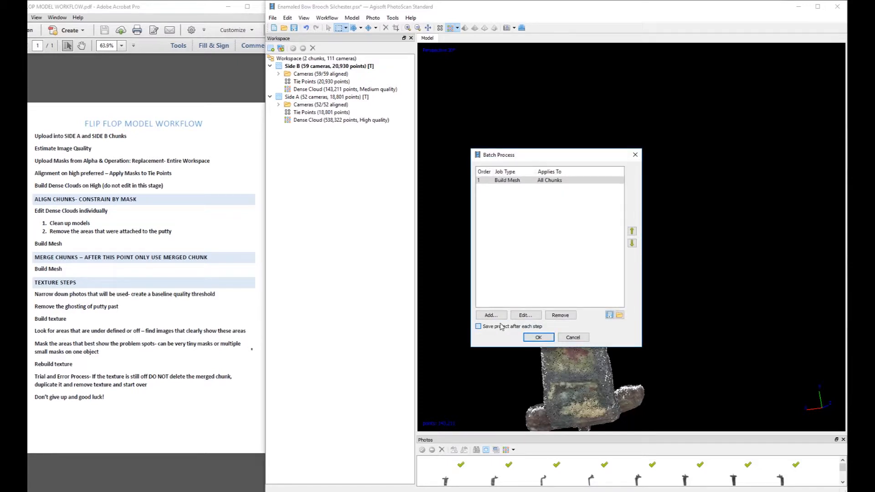
click(535, 337)
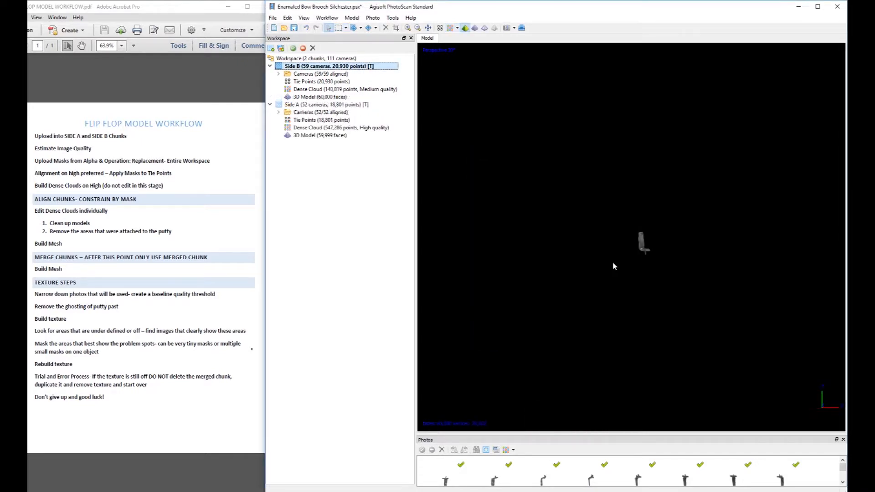
Inspect the Side B mesh from several angles, including the closed-over putty areas, and display the Side A 3D model
drag(654, 292, 690, 241)
drag(596, 256, 643, 254)
scroll(607, 247, up, 8)
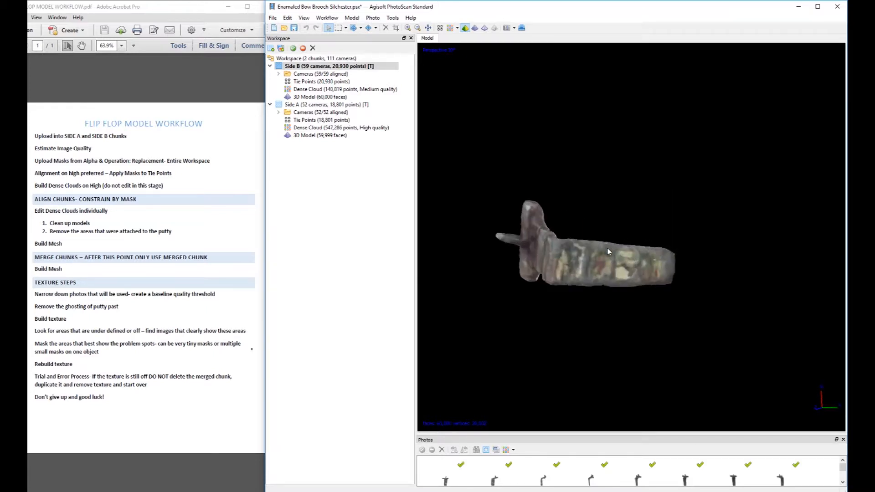
drag(576, 299, 621, 241)
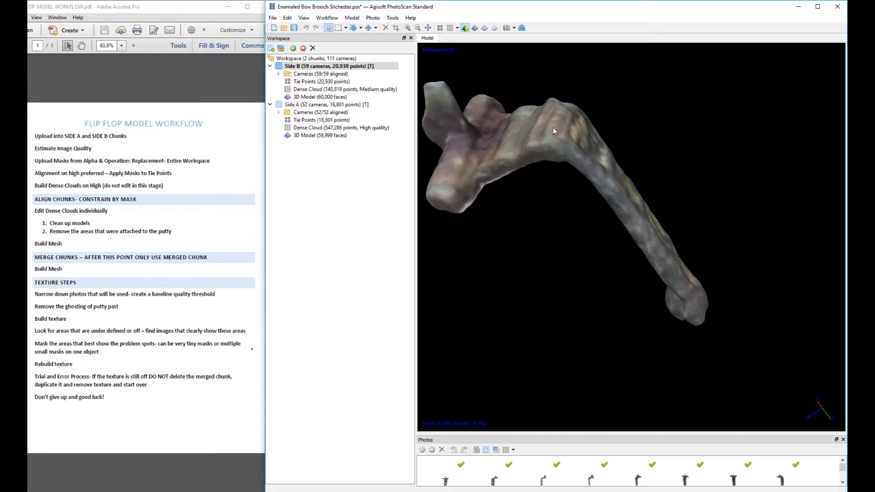
drag(587, 137, 600, 202)
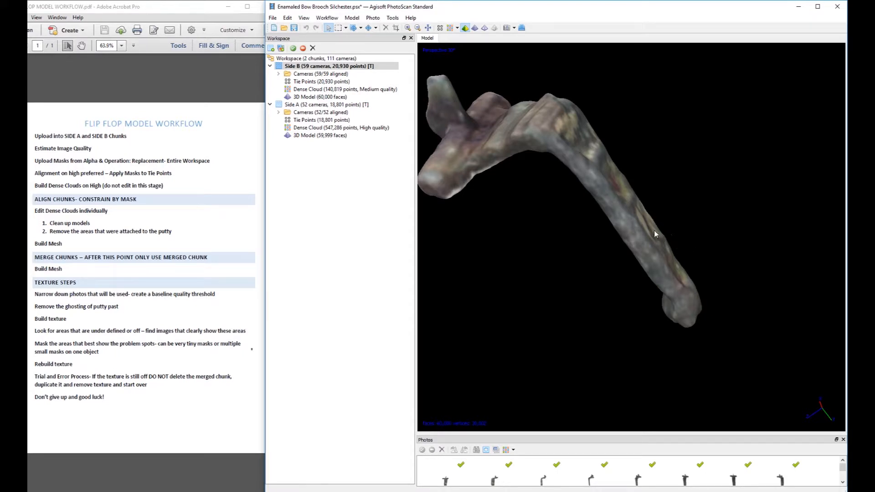
drag(685, 195, 662, 228)
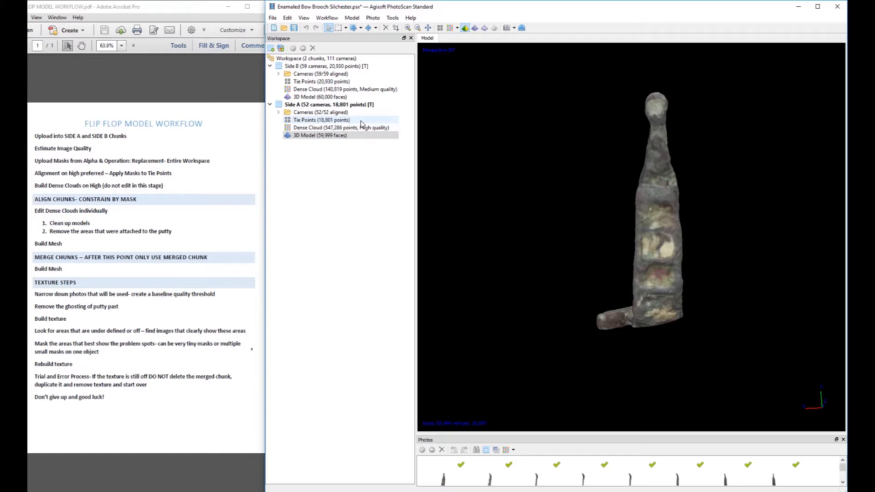
Merge the Side A and Side B chunks, including their dense clouds and models
click(326, 17)
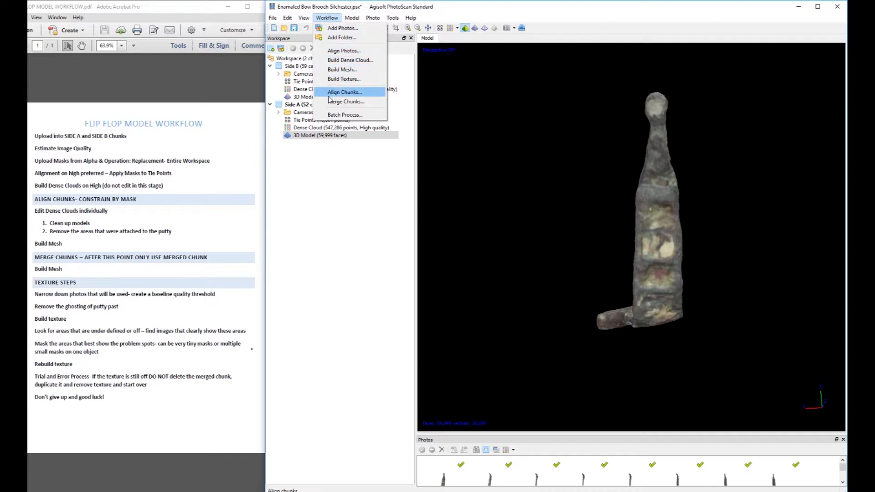
click(345, 102)
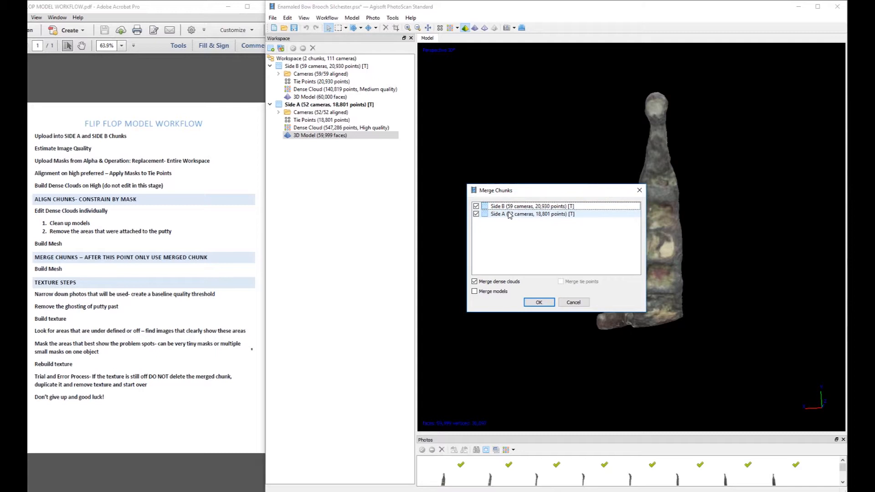
click(496, 294)
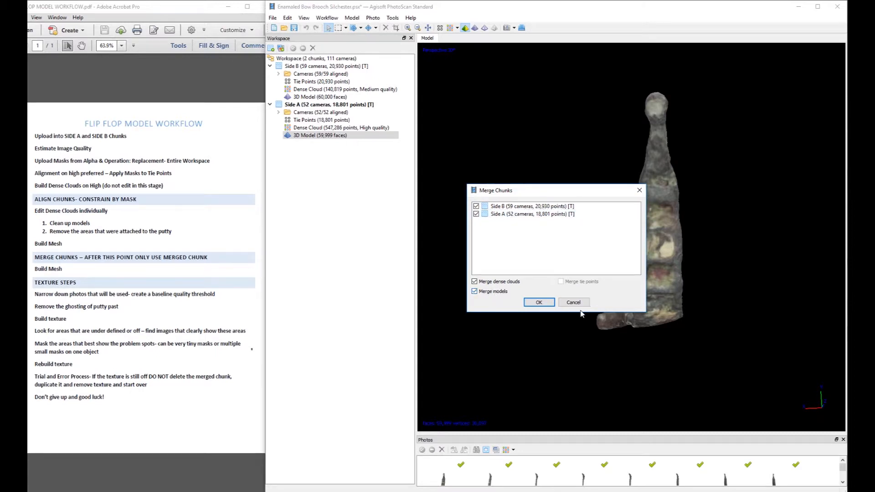
click(538, 302)
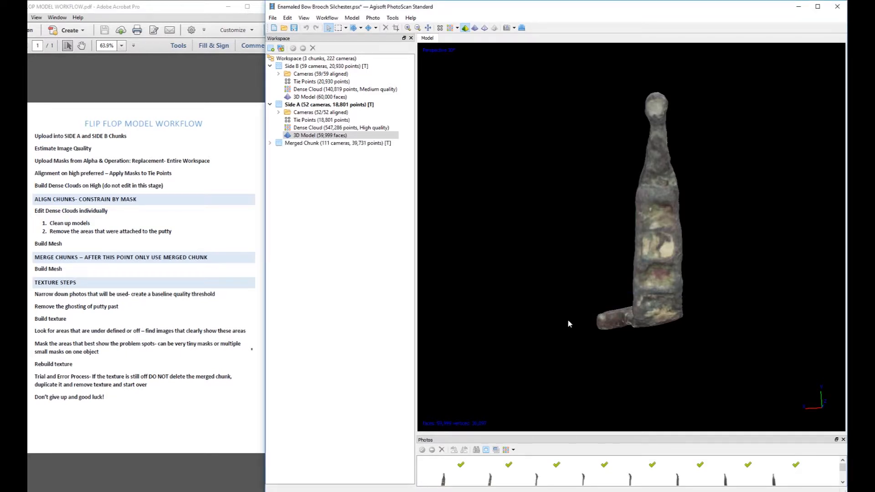
Disable the original Side A and Side B chunks and collapse their contents in the workspace
click(319, 105)
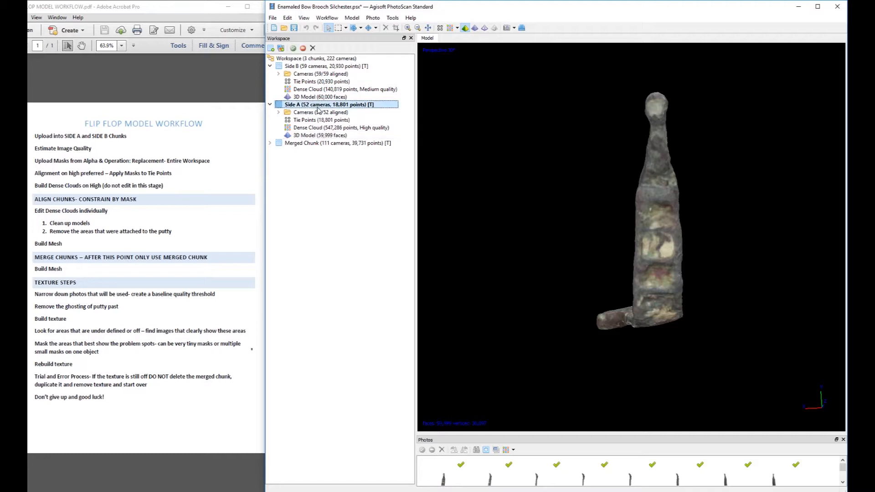
click(303, 48)
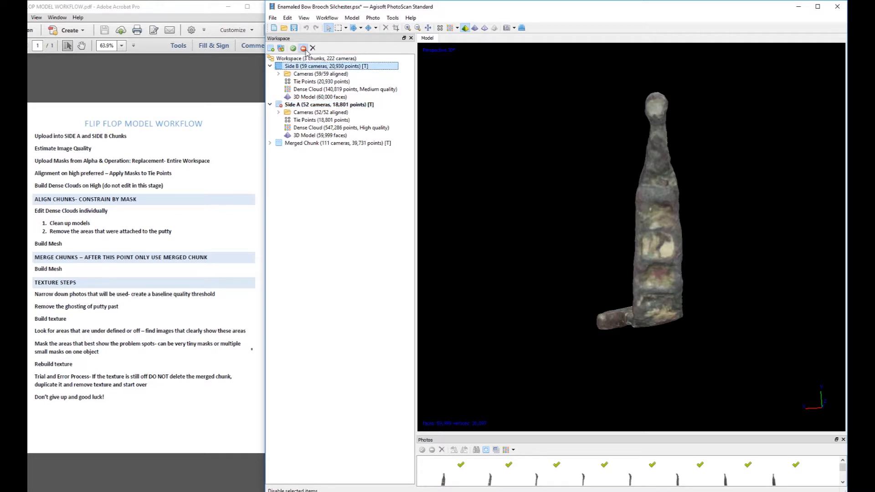
click(304, 49)
click(269, 66)
click(269, 74)
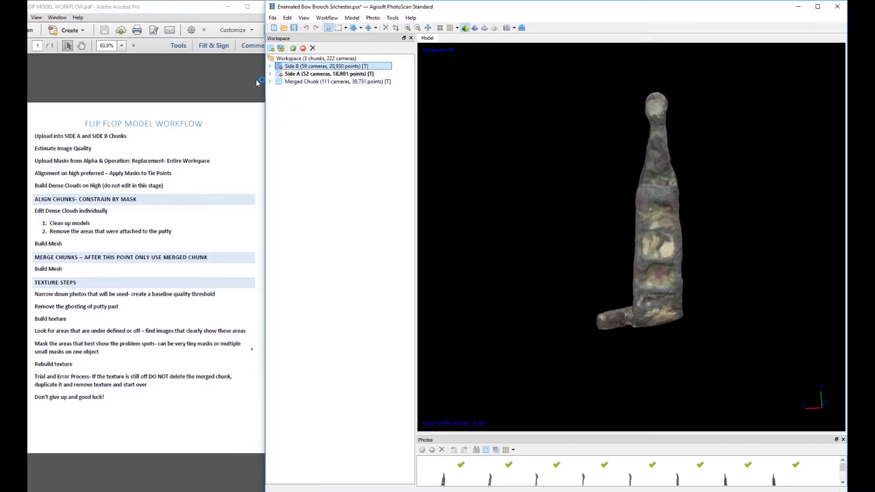
Display the merged chunk's 3D model and examine the brooch from the front, back and sides
click(270, 82)
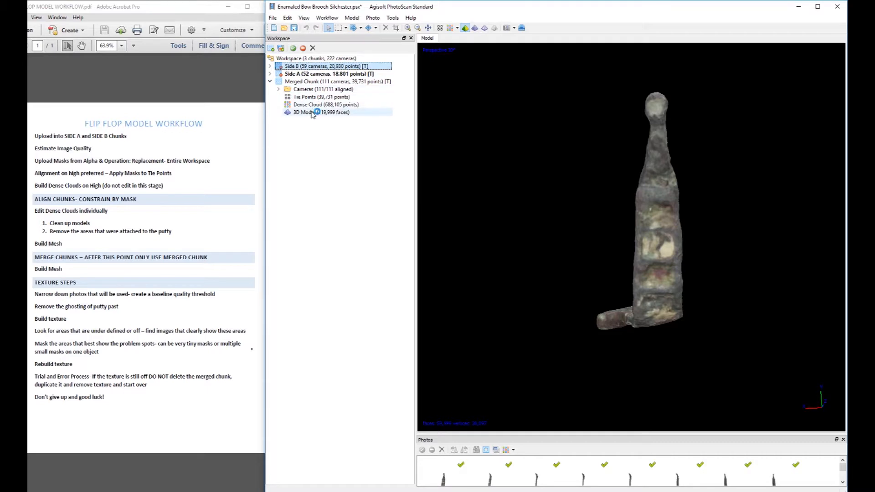
double_click(312, 113)
drag(744, 236, 635, 214)
drag(688, 320, 659, 163)
drag(693, 132, 591, 299)
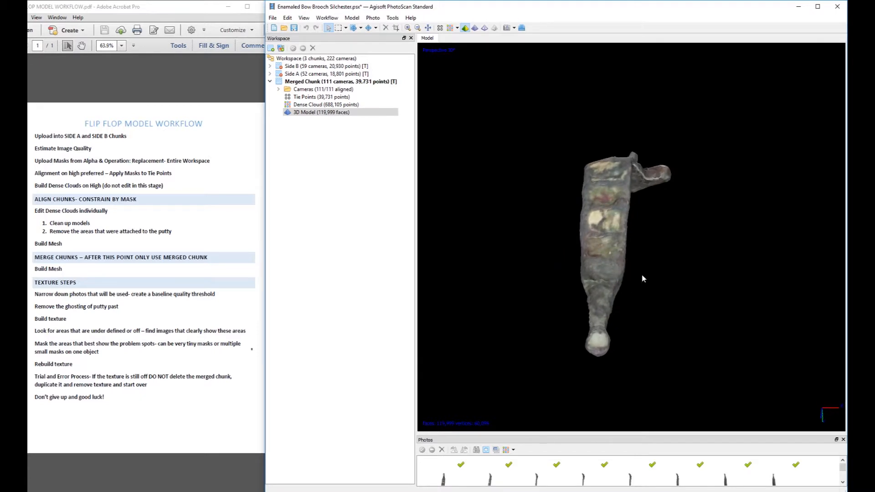
drag(694, 187, 633, 218)
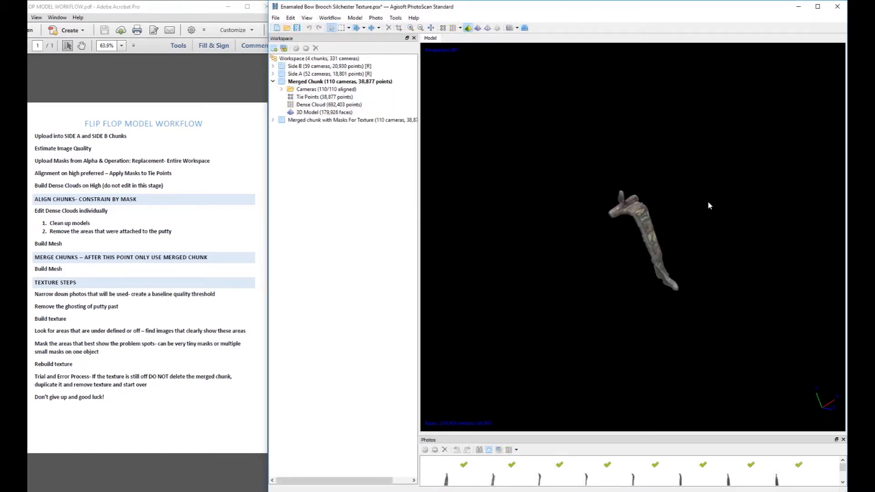
Build a texture for the merged chunk in the texture project, using Generic mapping, Mosaic blending and a size of 2000 x 1
drag(709, 205, 662, 234)
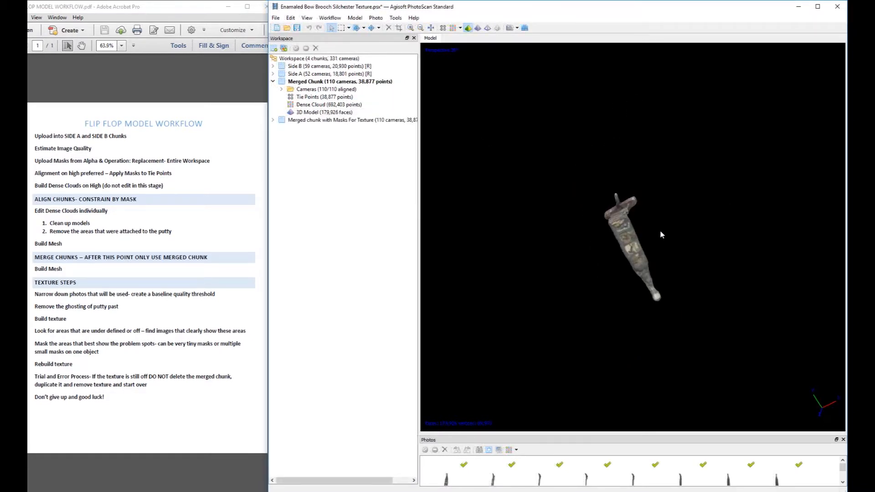
scroll(658, 229, up, 5)
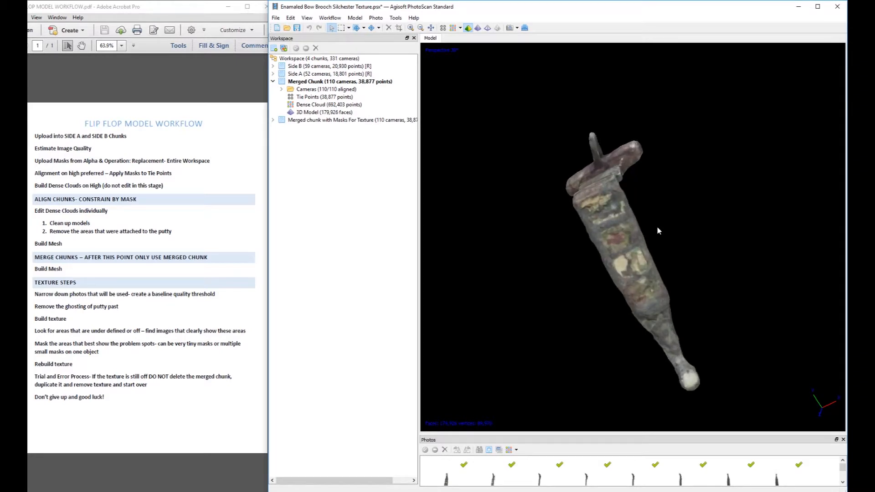
drag(680, 118, 629, 241)
drag(629, 194, 655, 241)
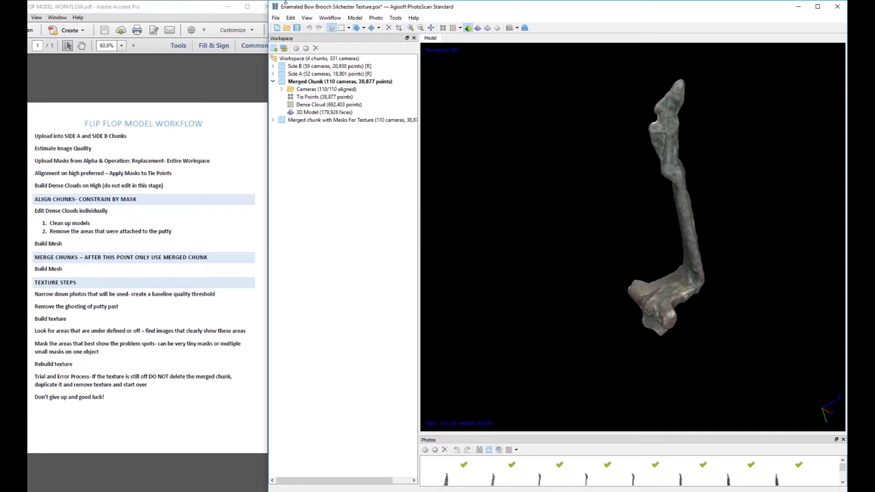
click(336, 17)
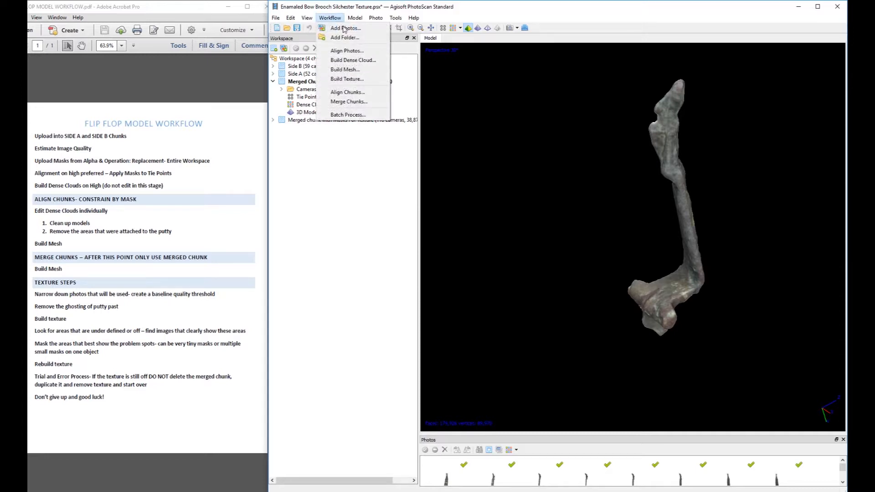
click(347, 79)
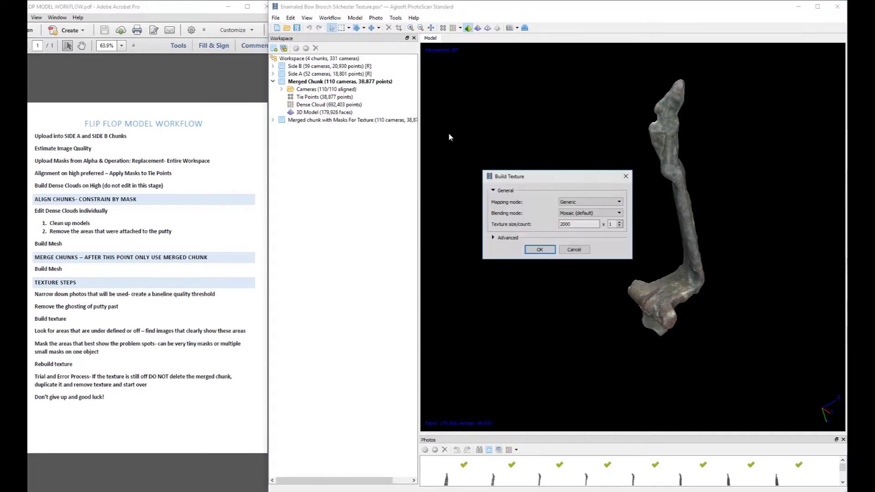
click(537, 249)
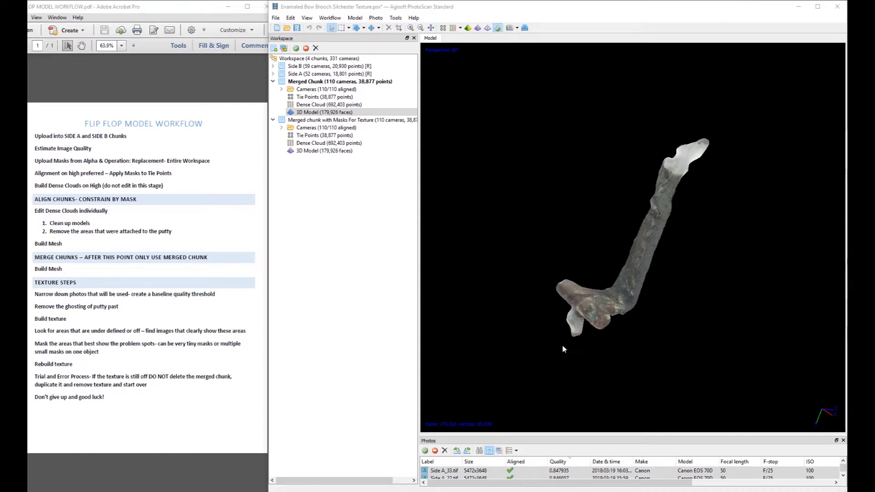
Check the textured model for putty ghosting and enlarge the photo list to show the photos' quality values
drag(742, 411, 642, 288)
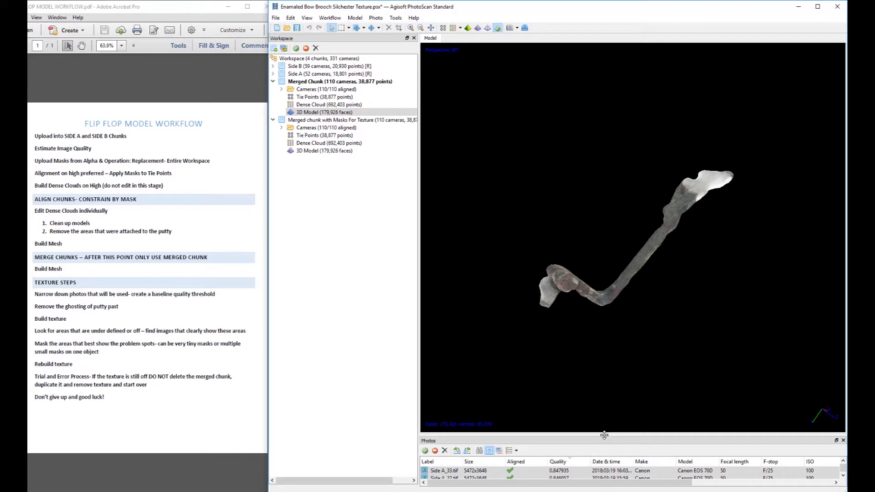
drag(604, 435, 604, 431)
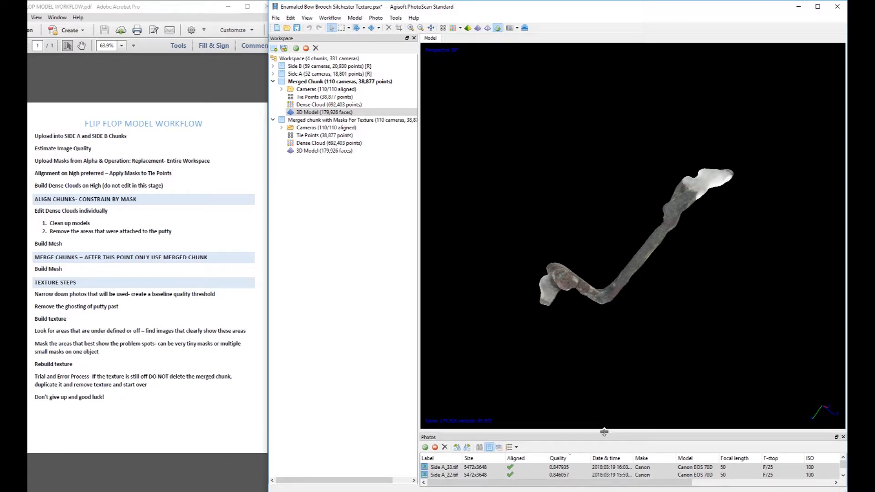
drag(604, 432, 648, 245)
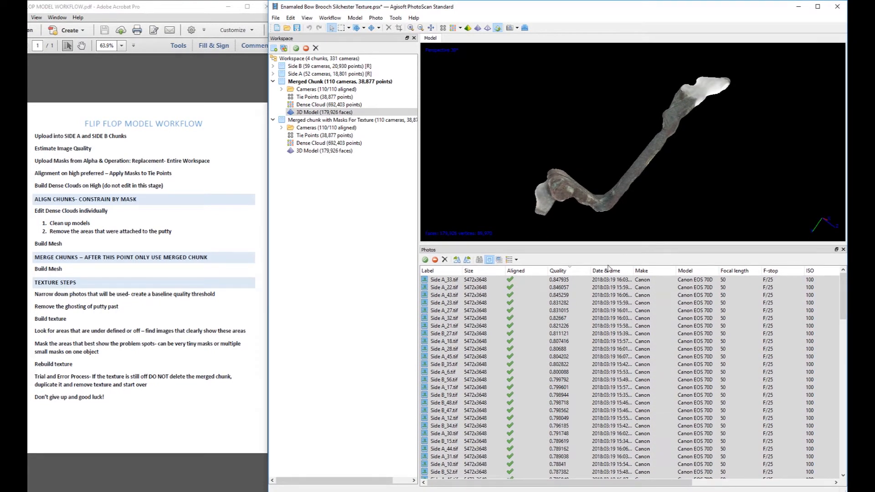
Sort the merged chunk's photo list by quality, from highest to lowest
click(569, 280)
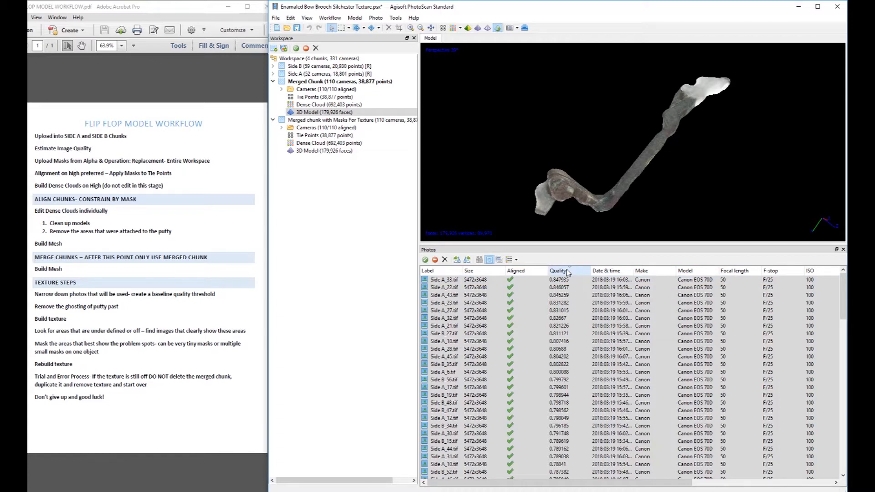
click(568, 271)
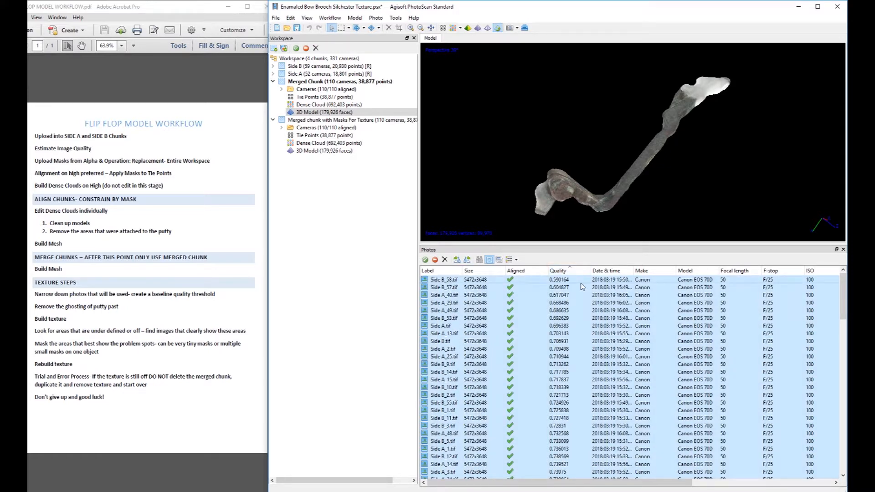
click(563, 272)
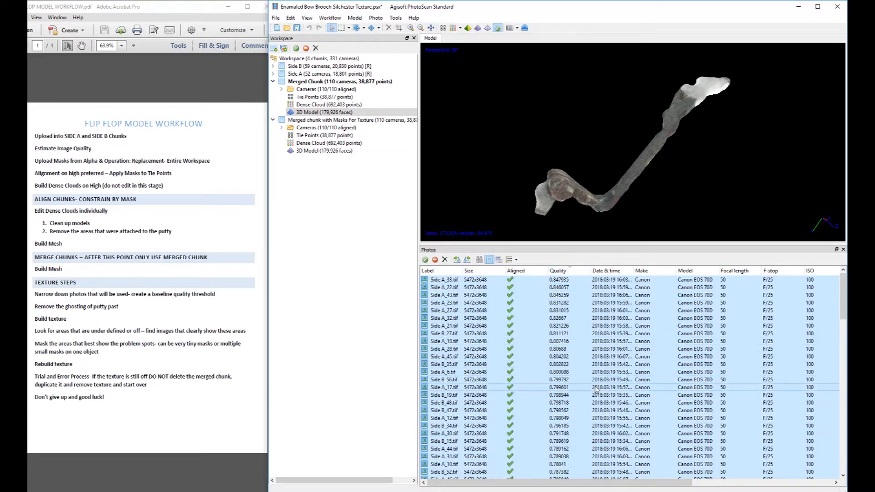
Select the photos from Side B_49.tif down to the lowest-quality one and disable them
scroll(582, 426, down, 10)
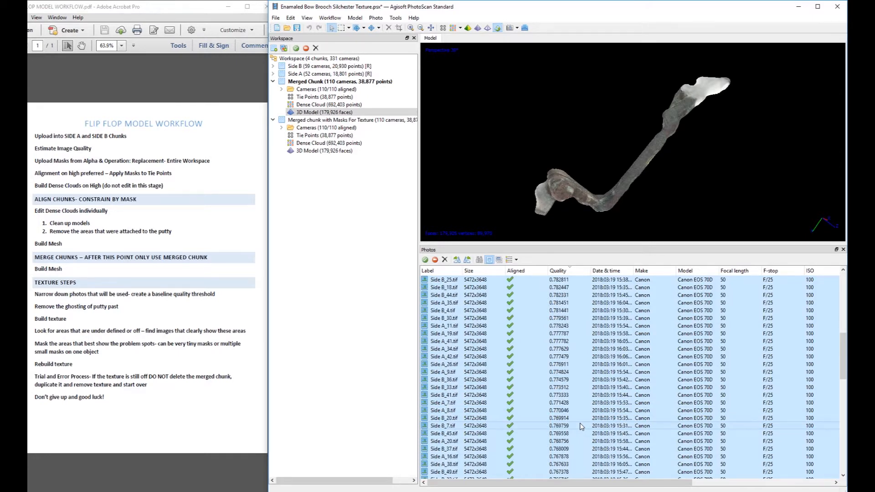
scroll(581, 426, down, 5)
click(560, 356)
scroll(568, 362, down, 9)
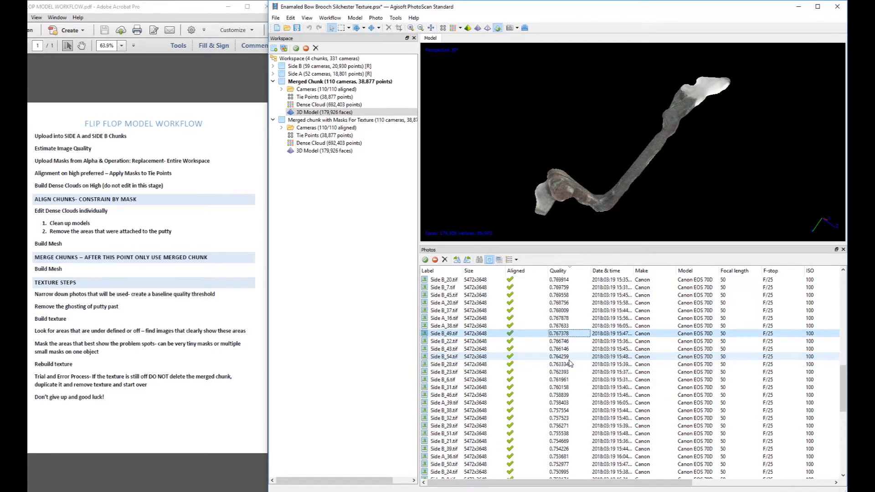
scroll(569, 364, down, 3)
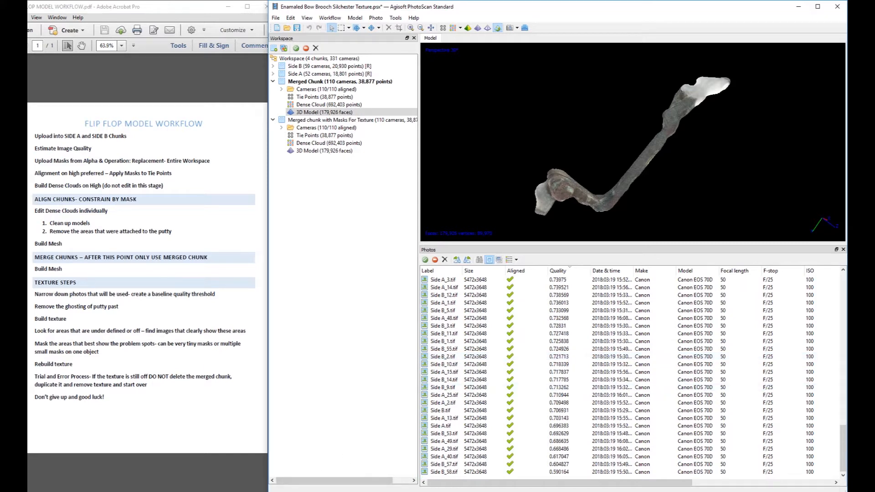
shift+click(517, 474)
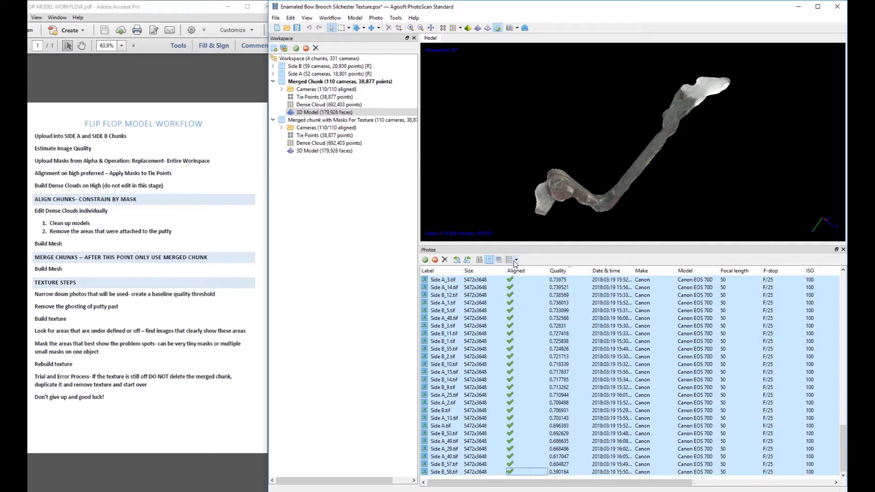
click(435, 260)
scroll(648, 397, up, 4)
scroll(648, 396, up, 15)
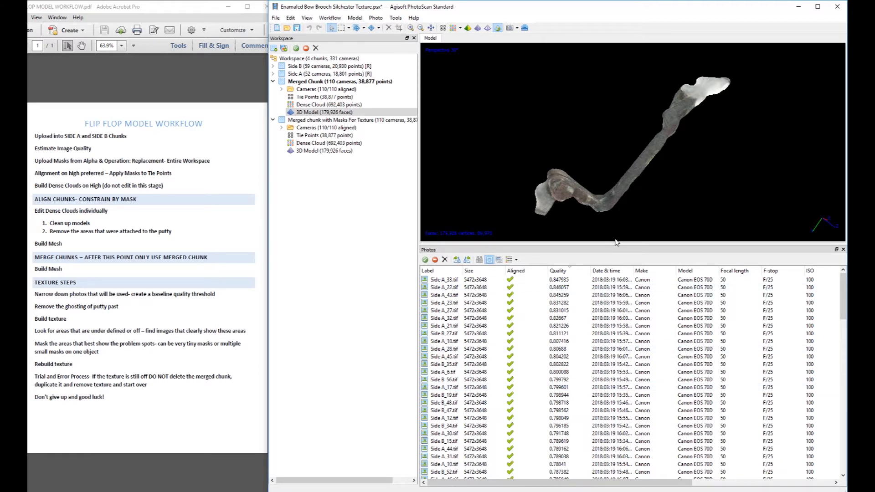
Show the photos as medium thumbnails, view Side A_7.tif, and open Side B_41.tif
click(516, 260)
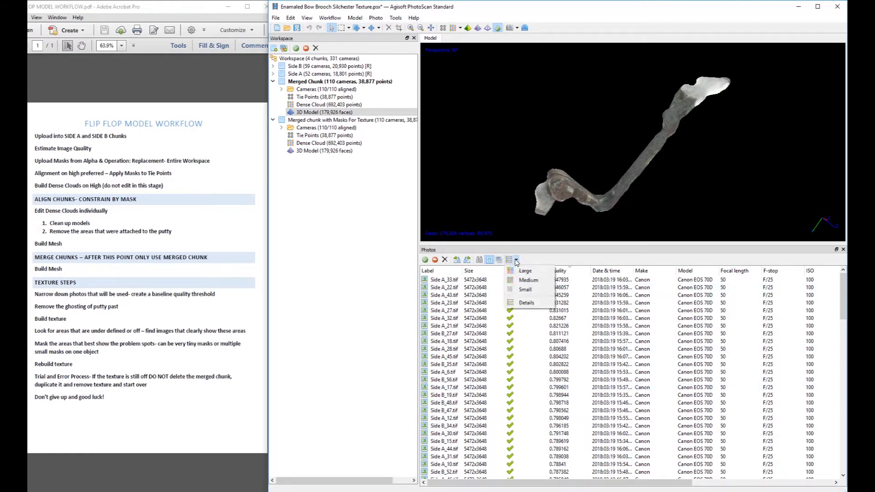
click(528, 280)
scroll(565, 381, up, 5)
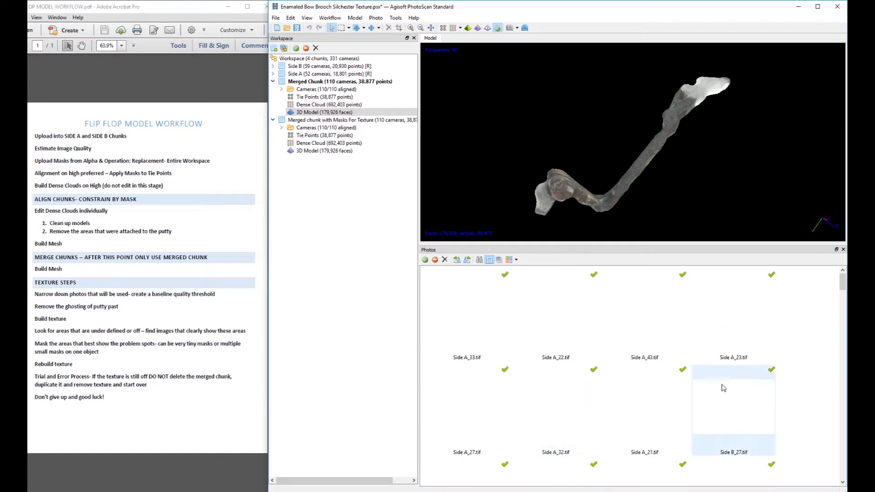
scroll(637, 433, down, 3)
scroll(629, 428, down, 3)
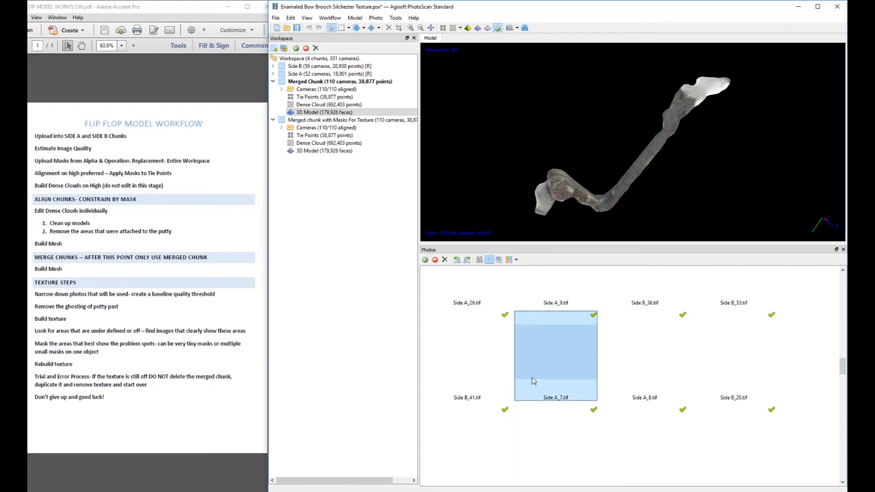
double_click(531, 381)
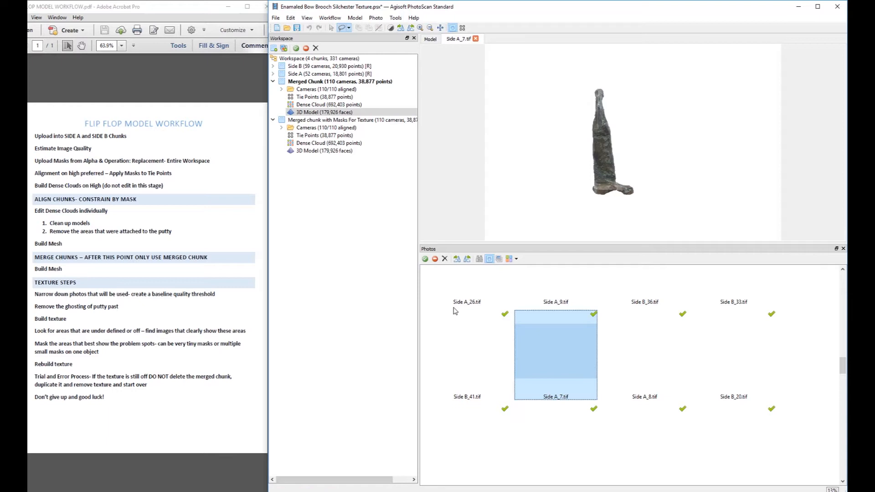
double_click(493, 373)
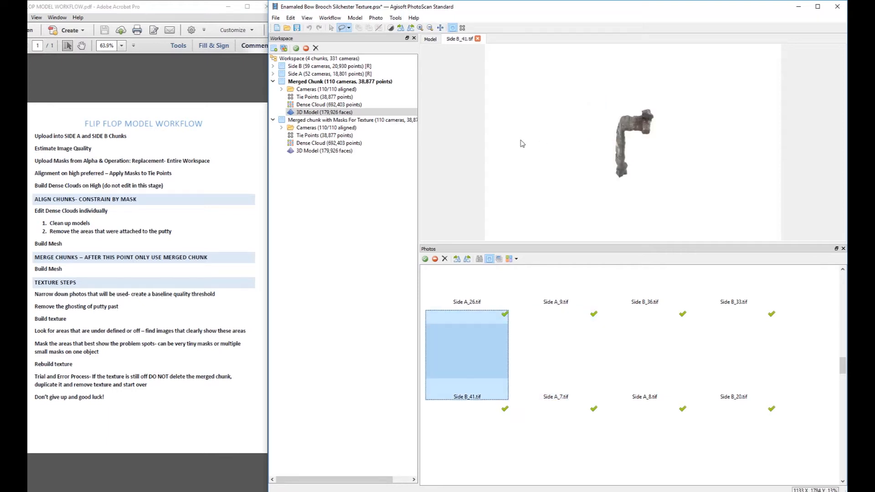
Mask the lower end of the brooch in Side B_41.tif with a rectangle selection and close the photo
click(349, 28)
click(369, 38)
drag(603, 159, 647, 182)
click(600, 168)
click(604, 191)
drag(593, 165, 655, 208)
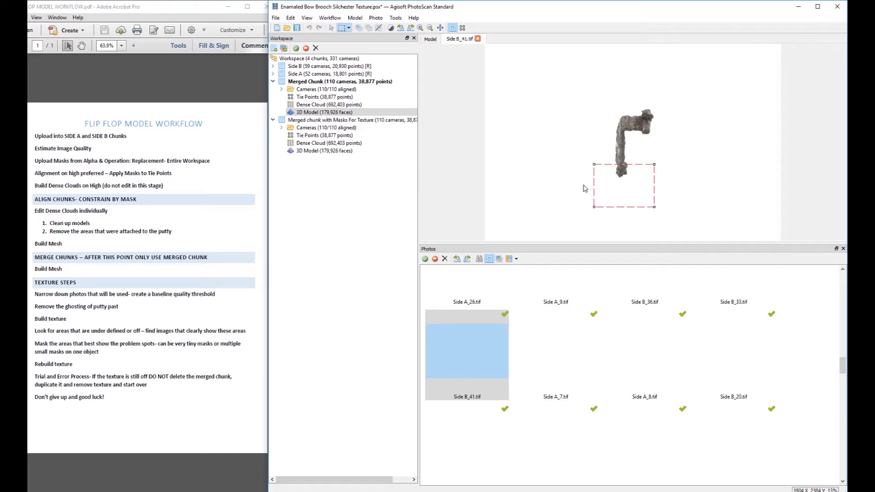
right_click(621, 176)
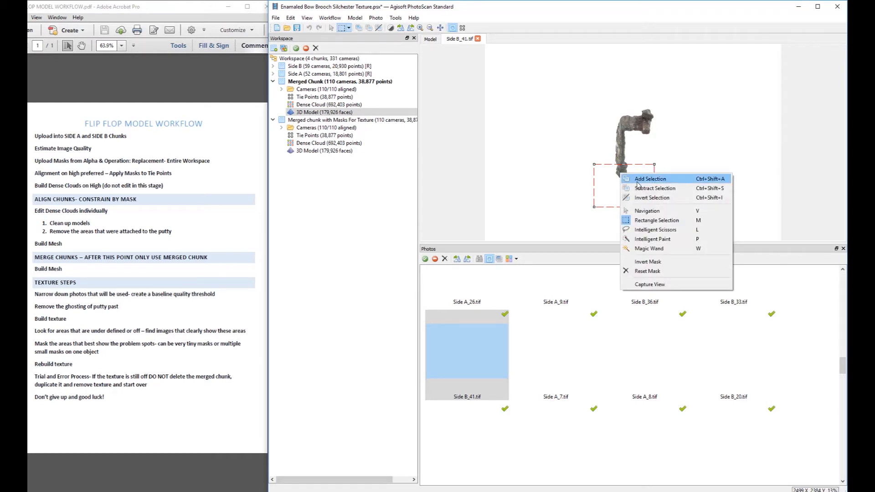
click(636, 181)
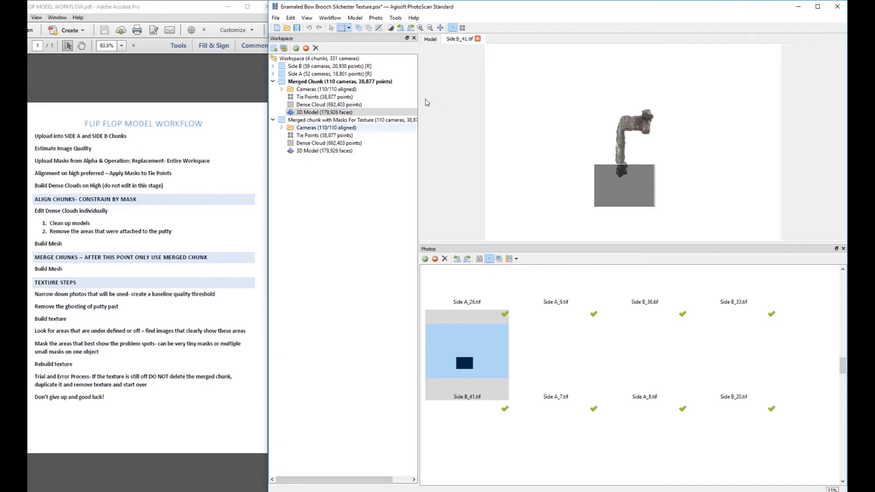
click(477, 39)
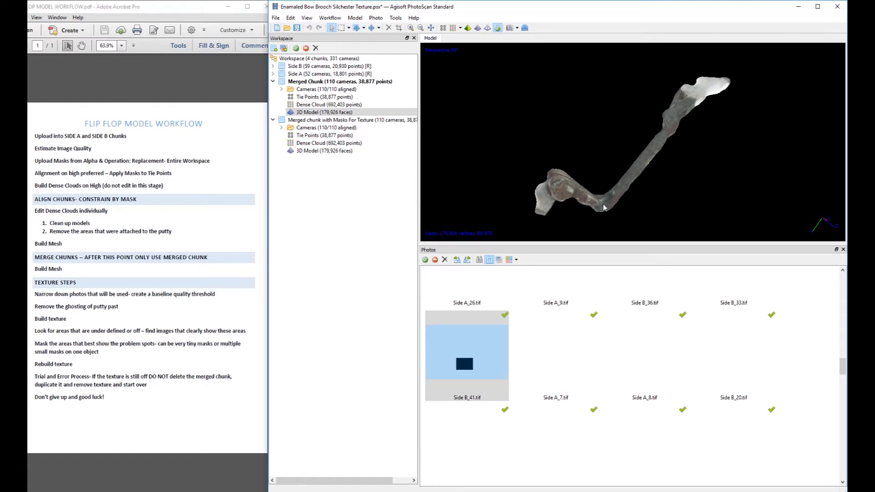
Check the merged model for white putty ghosting and display the 3D model of Merged chunk with Masks For Texture for comparison
drag(718, 99, 650, 130)
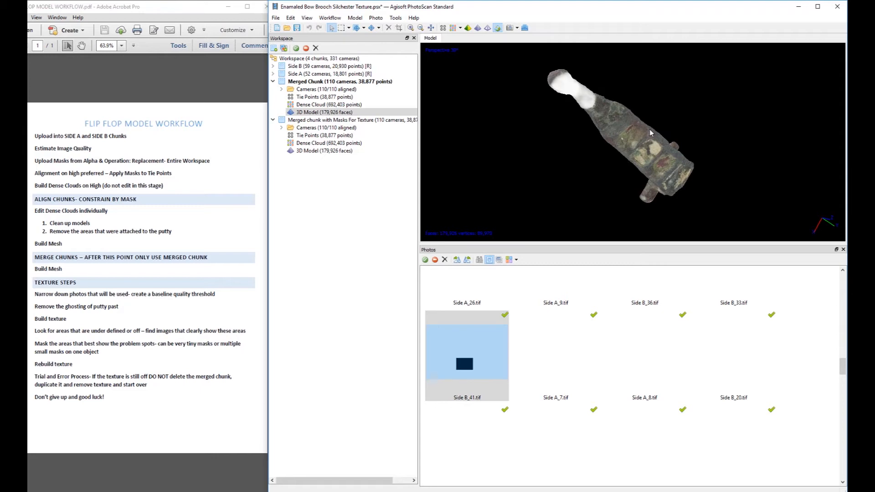
drag(684, 147, 639, 102)
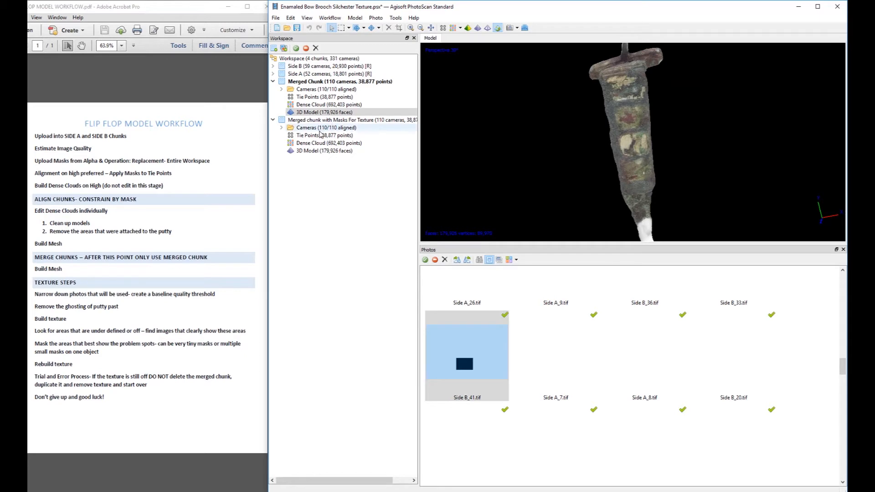
click(337, 150)
double_click(337, 154)
drag(641, 141, 614, 154)
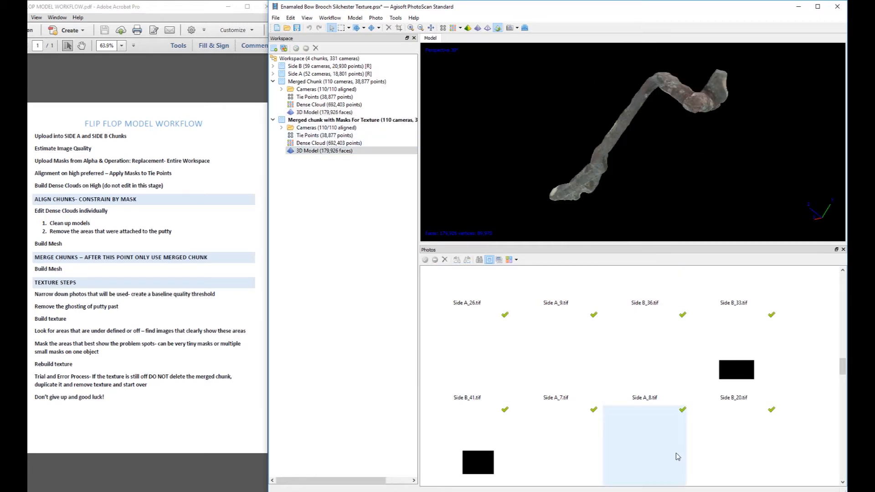
Examine the masks across the chunk's photos and open Side B_55.tif in an enlarged view to inspect its mask
scroll(673, 439, up, 5)
scroll(673, 439, up, 3)
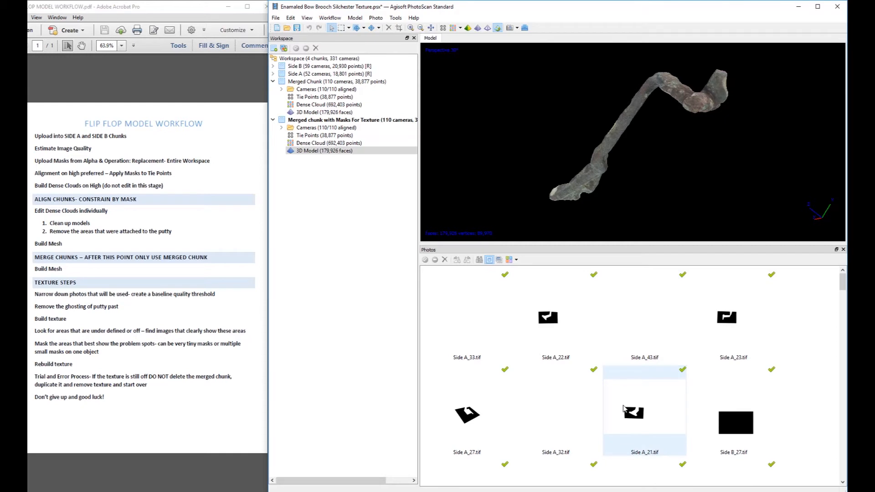
scroll(632, 422, down, 5)
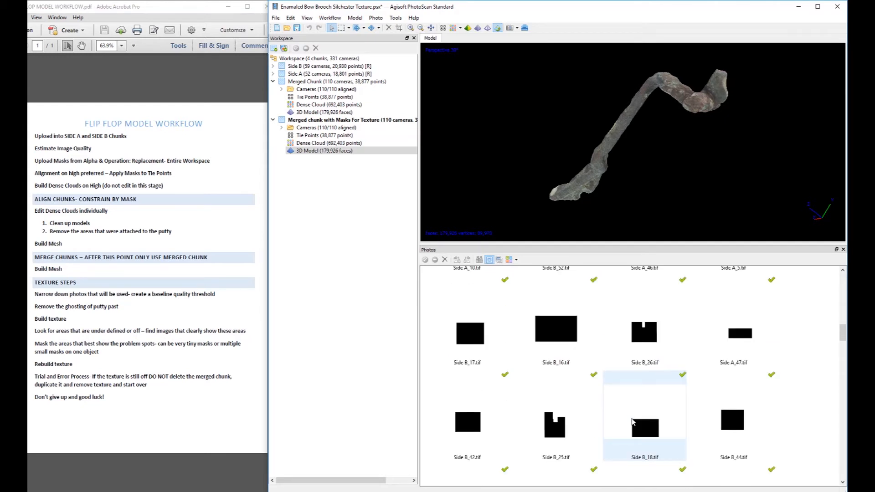
scroll(632, 423, down, 5)
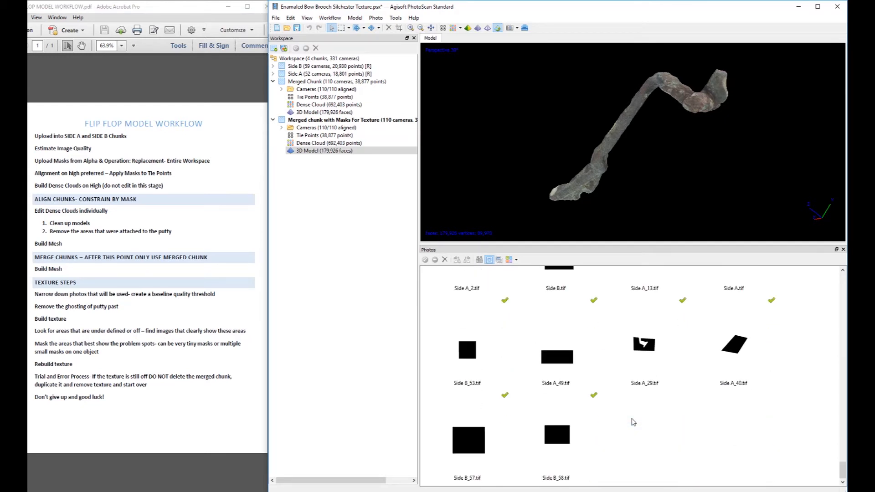
scroll(632, 422, up, 3)
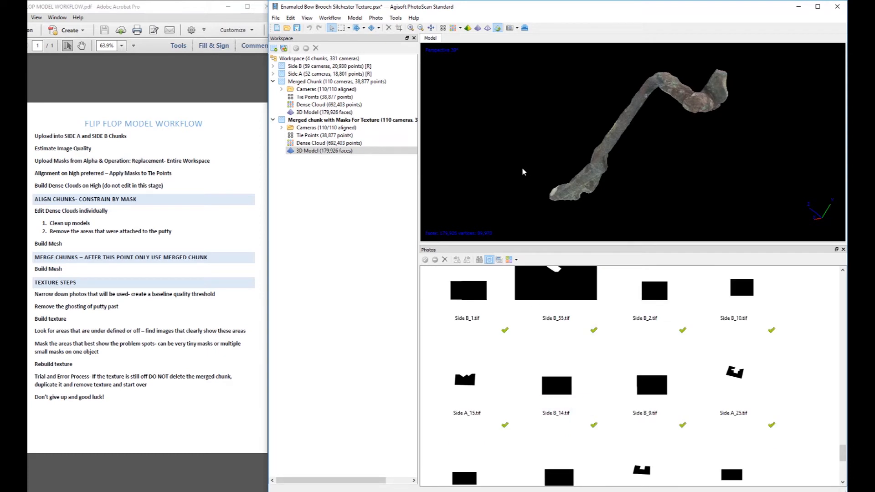
double_click(575, 283)
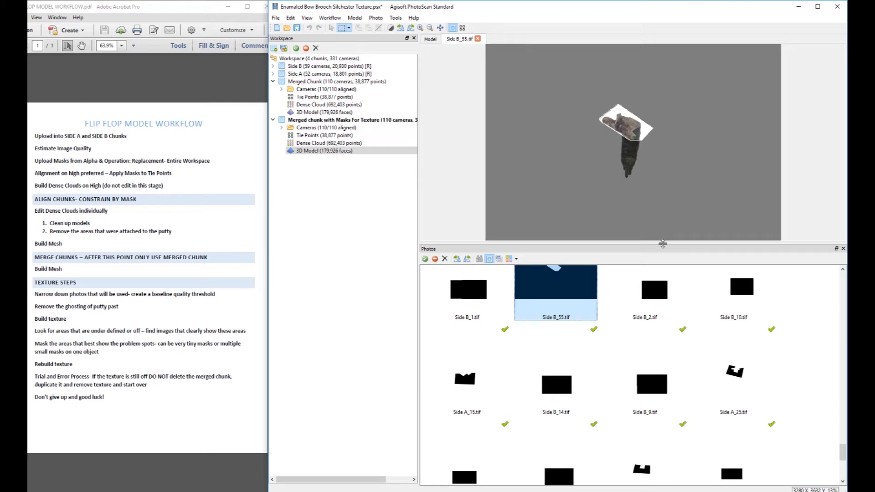
drag(663, 246, 618, 465)
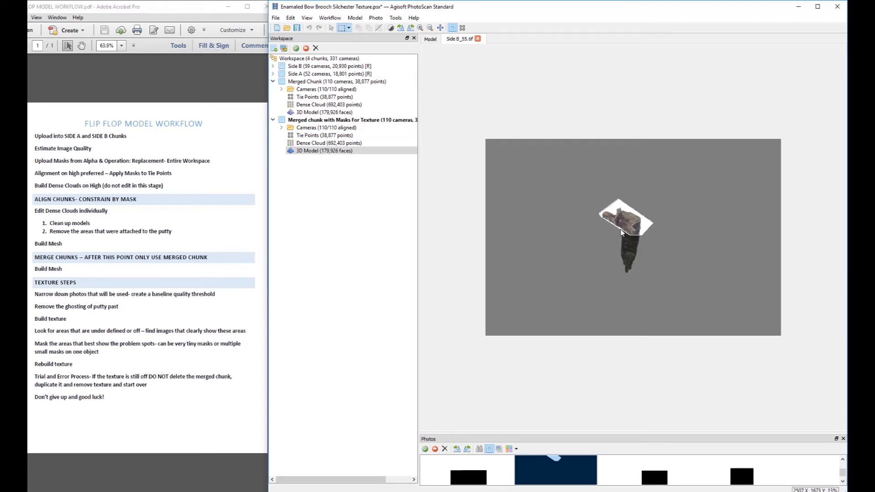
Collapse both merged chunks in the workspace and duplicate Merged Chunk, including its dense cloud and model
click(273, 121)
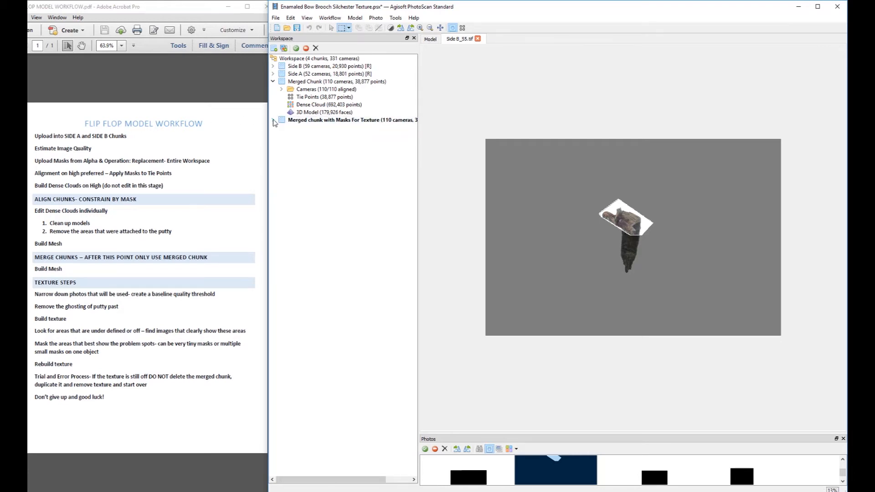
click(273, 82)
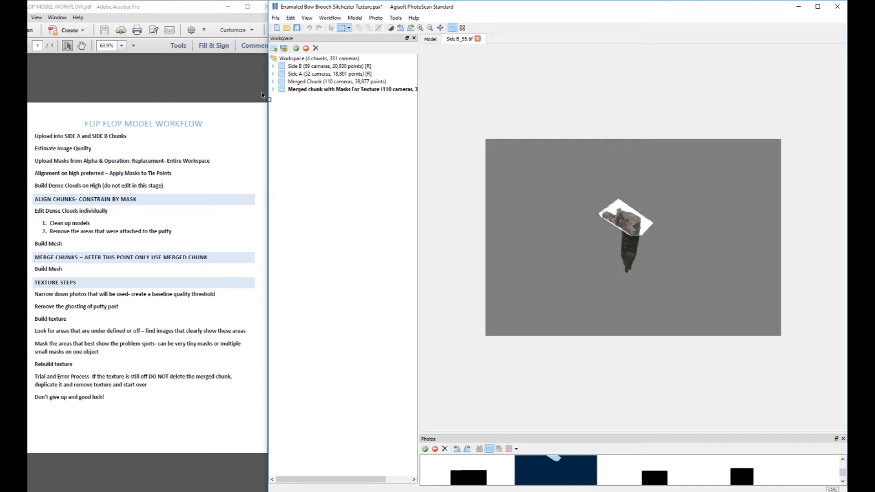
click(295, 83)
right_click(295, 84)
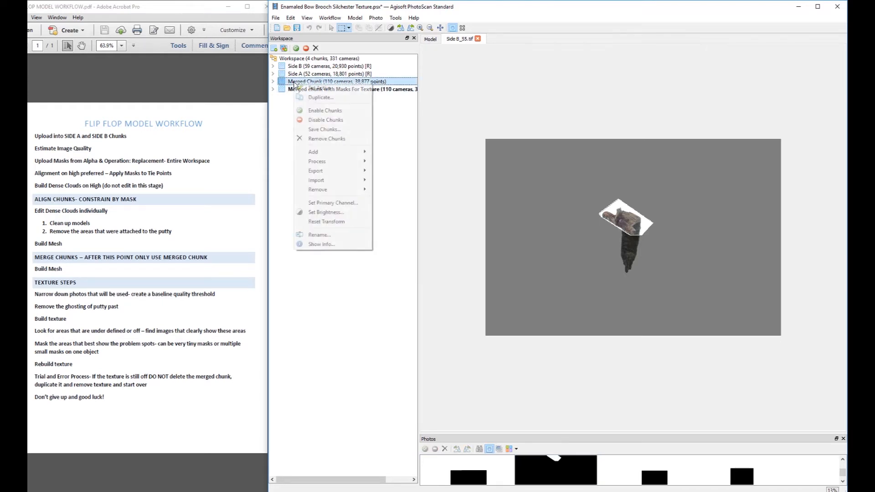
click(333, 100)
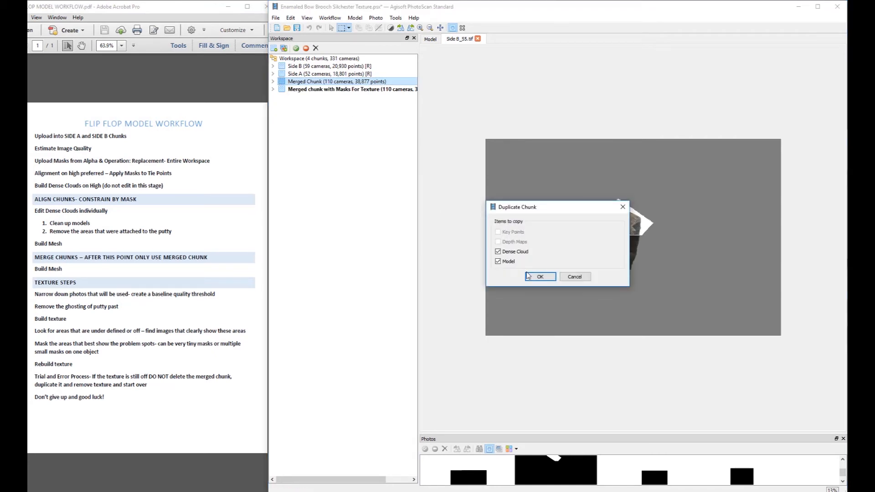
click(540, 277)
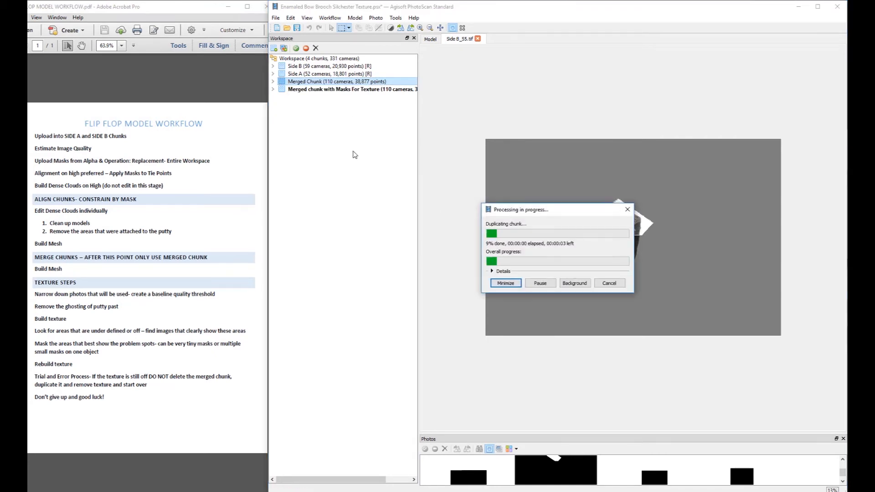
Rename the duplicated Copy of Merged Chunk as Texture Test 1
click(321, 91)
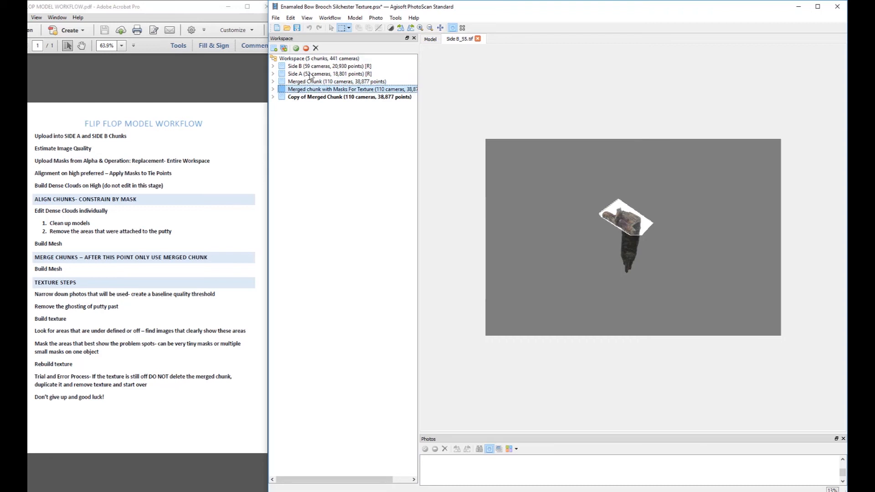
click(315, 97)
right_click(317, 98)
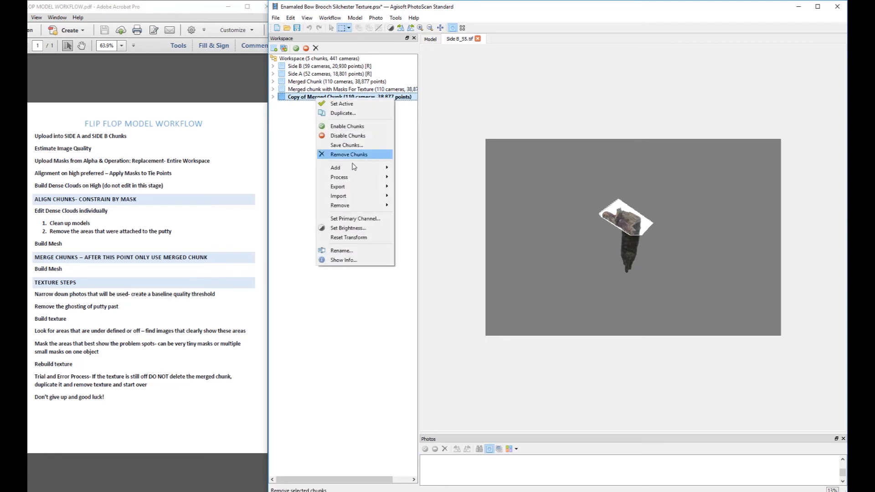
mouse_move(361, 208)
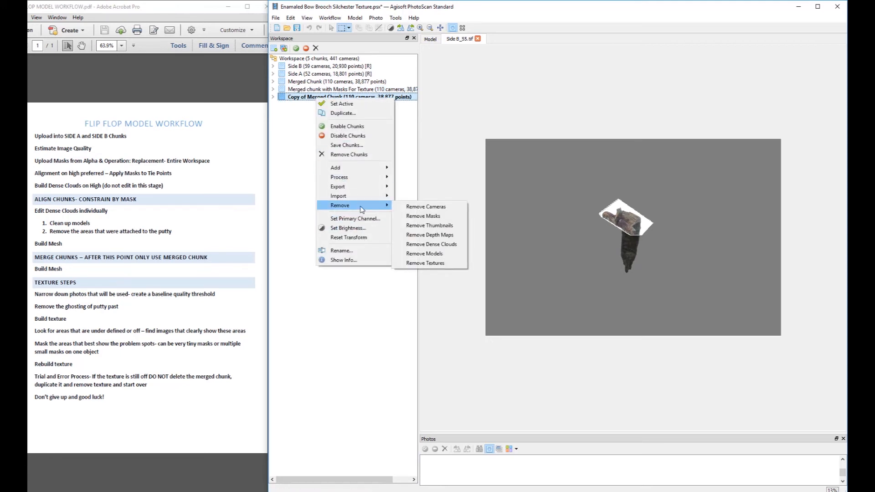
click(370, 250)
click(349, 96)
drag(327, 96, 224, 106)
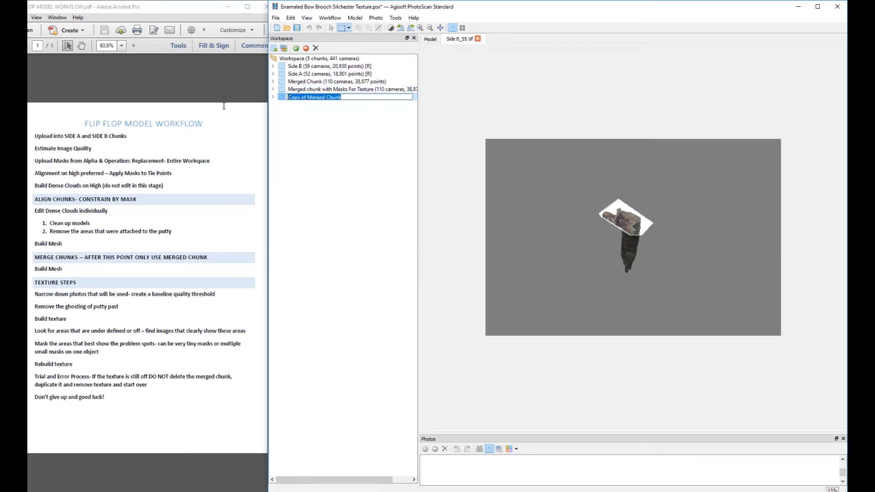
text(T)
key(BackSpace)
text(exture Test 1)
key(Return)
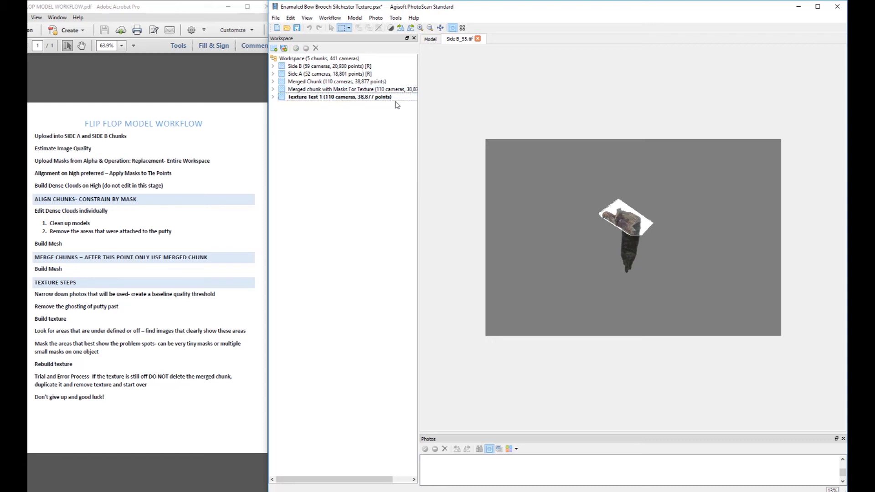
Close Side B_55.tif and inspect the Texture Test 1 model from several sides for white putty ghosting
click(478, 39)
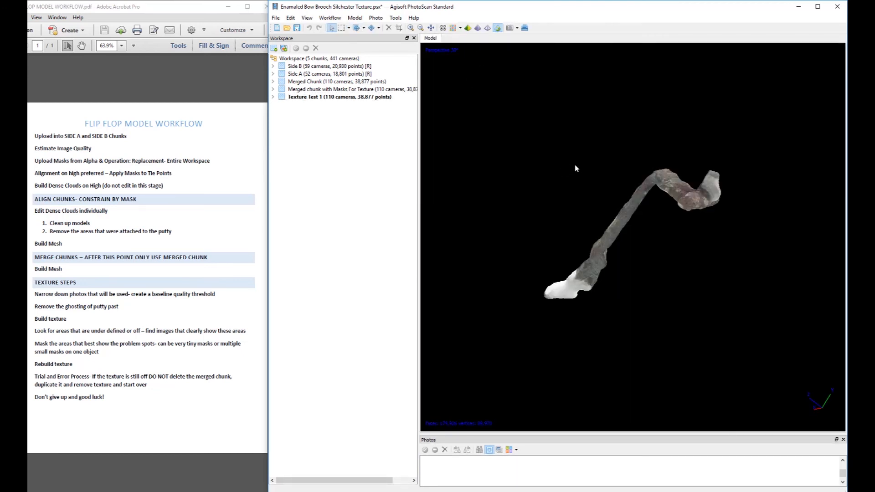
drag(652, 228, 675, 175)
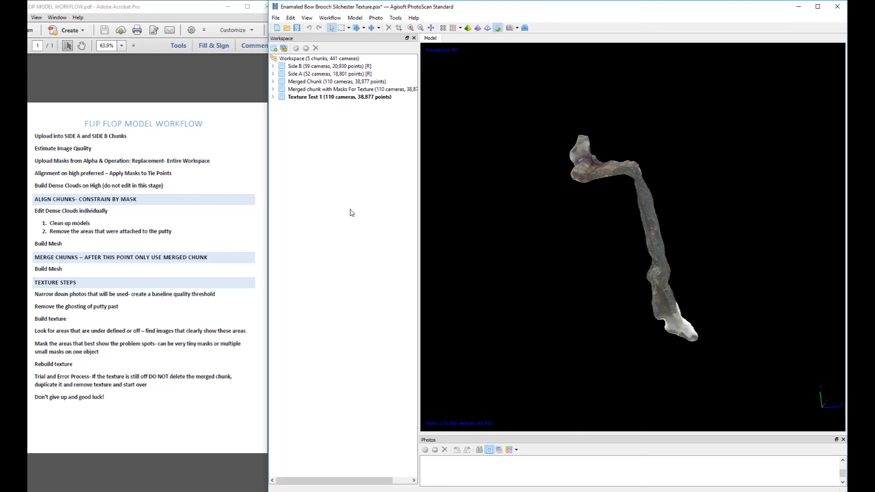
drag(683, 192, 614, 247)
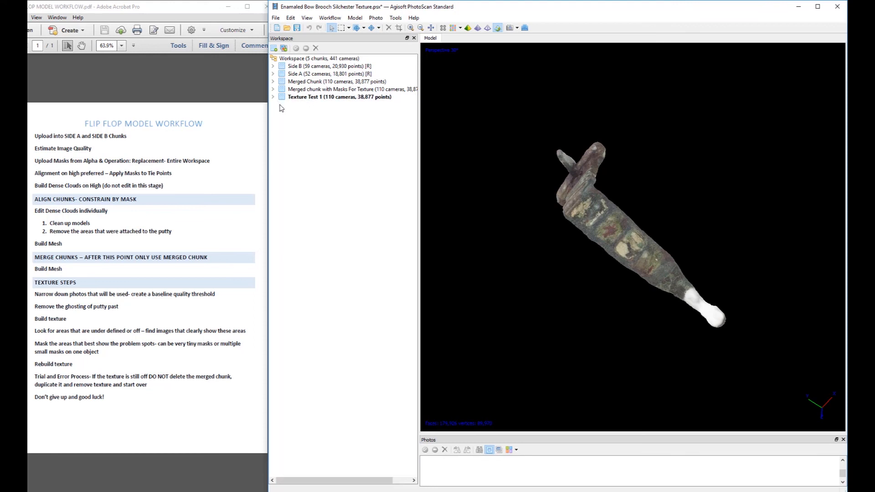
Activate Merged chunk with Masks For Texture and examine its brooch texture from all sides for comparison with Texture Test 1
double_click(326, 90)
drag(792, 168, 656, 241)
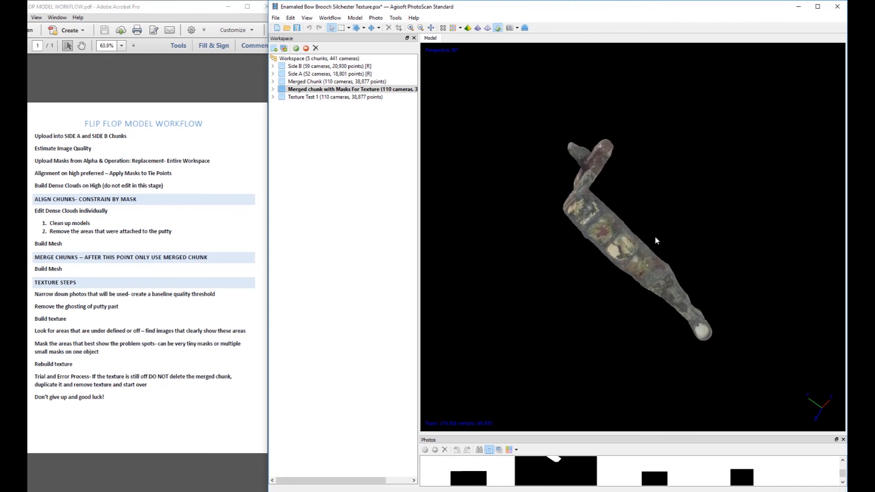
drag(754, 156, 682, 242)
drag(704, 110, 645, 245)
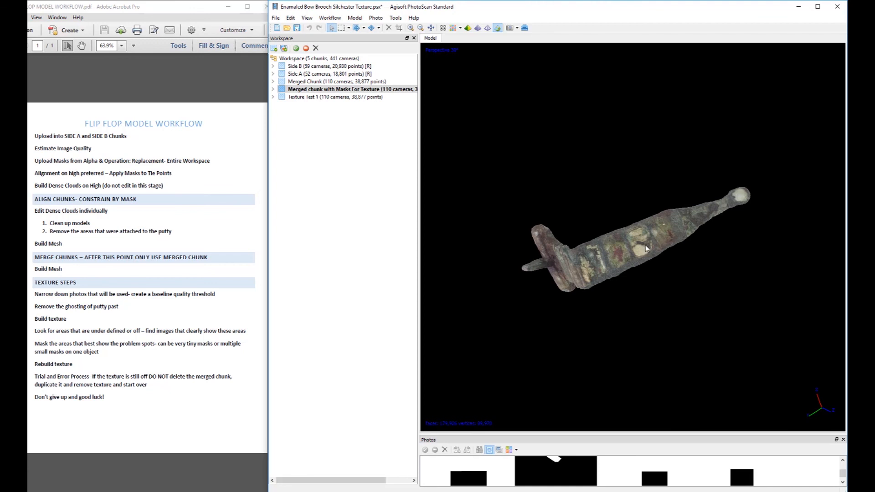
drag(604, 148, 627, 242)
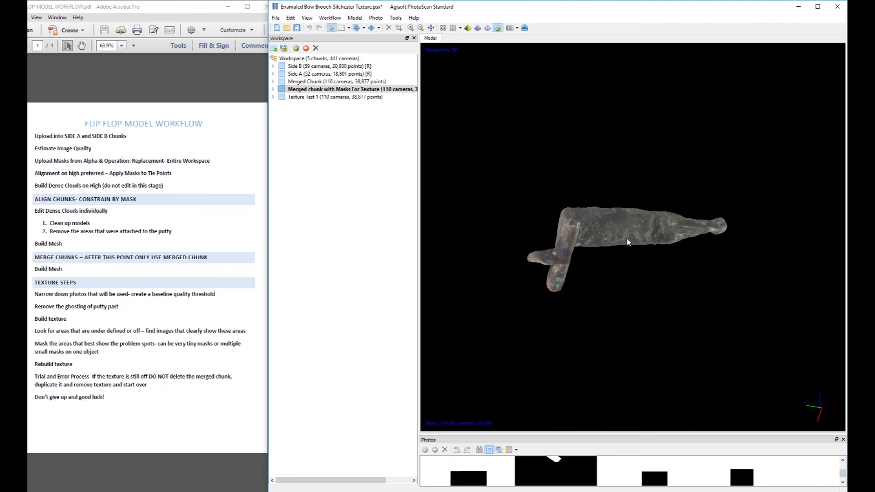
drag(645, 139, 636, 295)
drag(673, 139, 716, 255)
drag(544, 162, 625, 231)
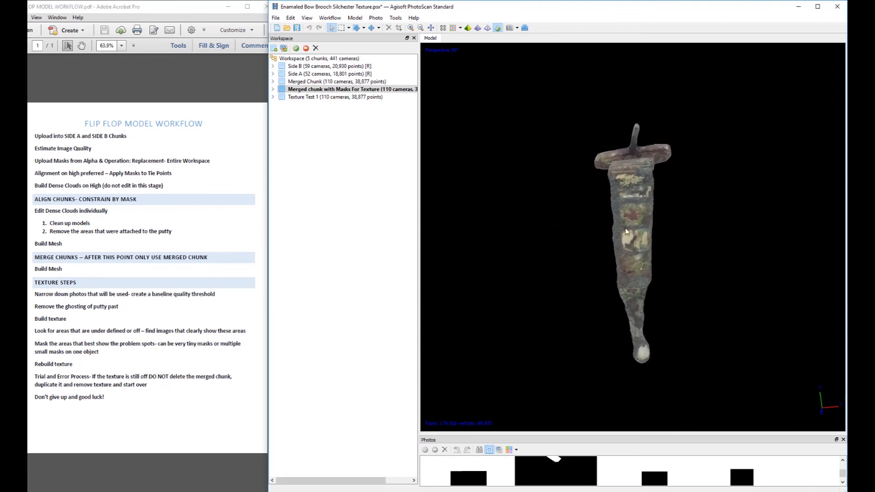